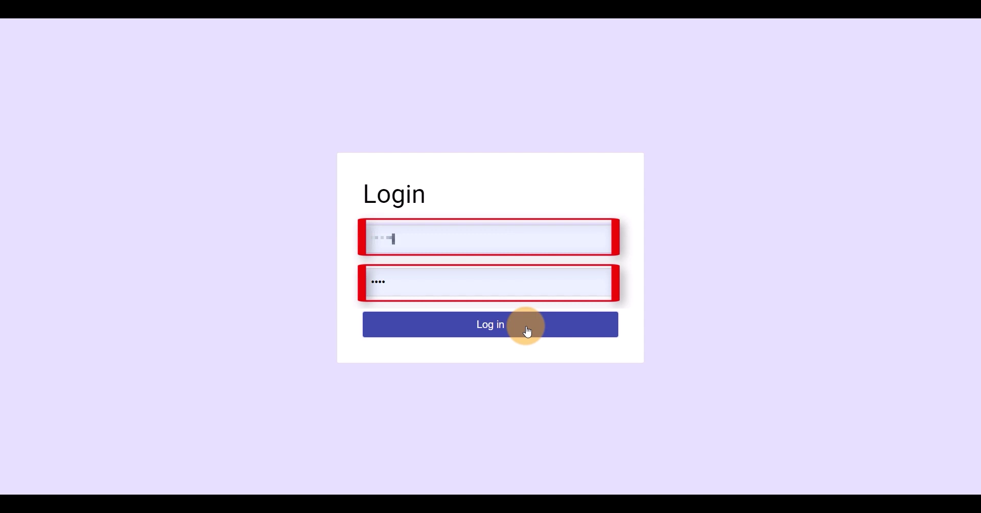
# Log in to PetroCup and land on the year-1 field map with the kP 150 000 budget
pyautogui.click(528, 331)
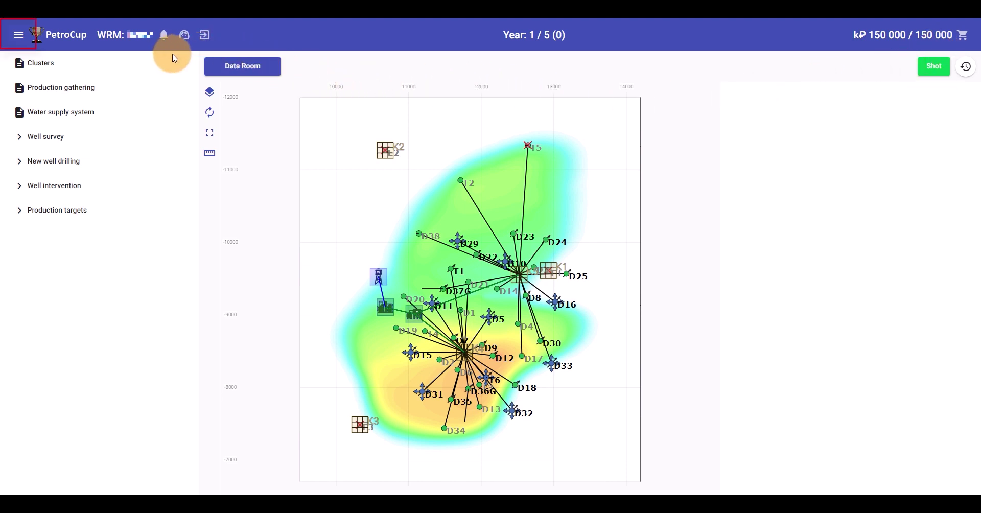
pyautogui.click(22, 41)
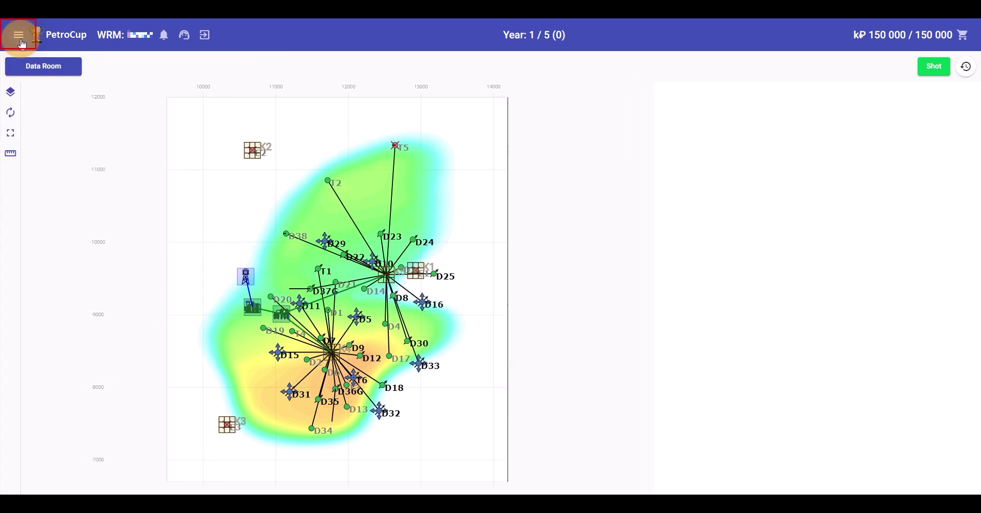
pyautogui.click(23, 41)
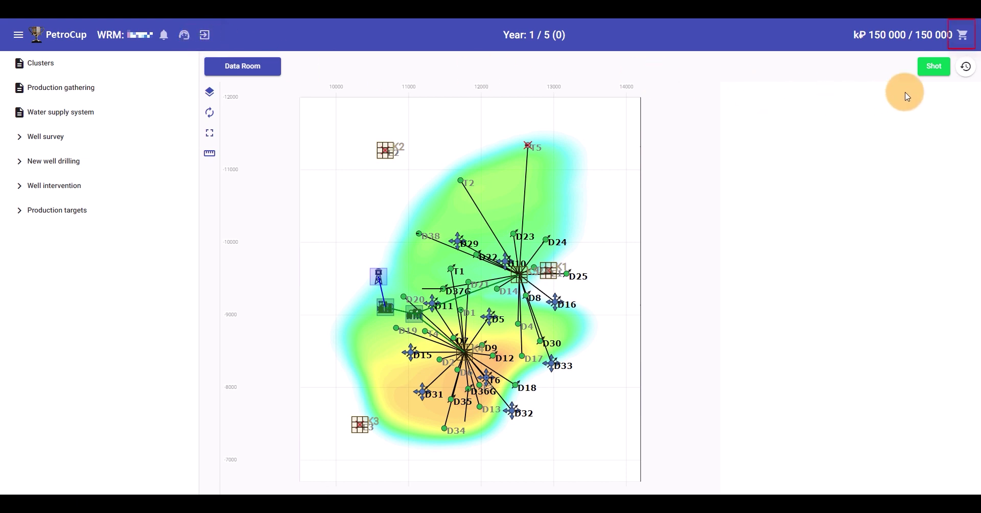
pyautogui.click(964, 36)
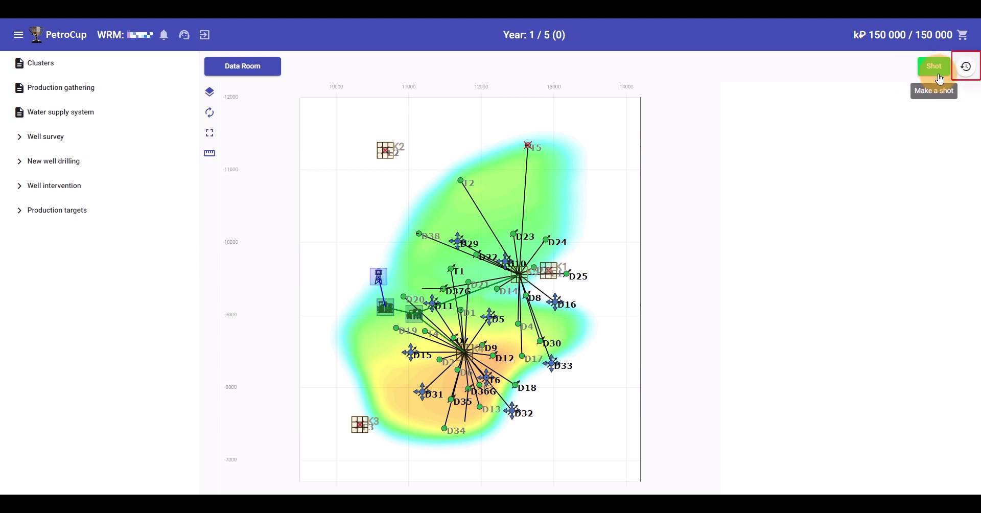
pyautogui.click(967, 71)
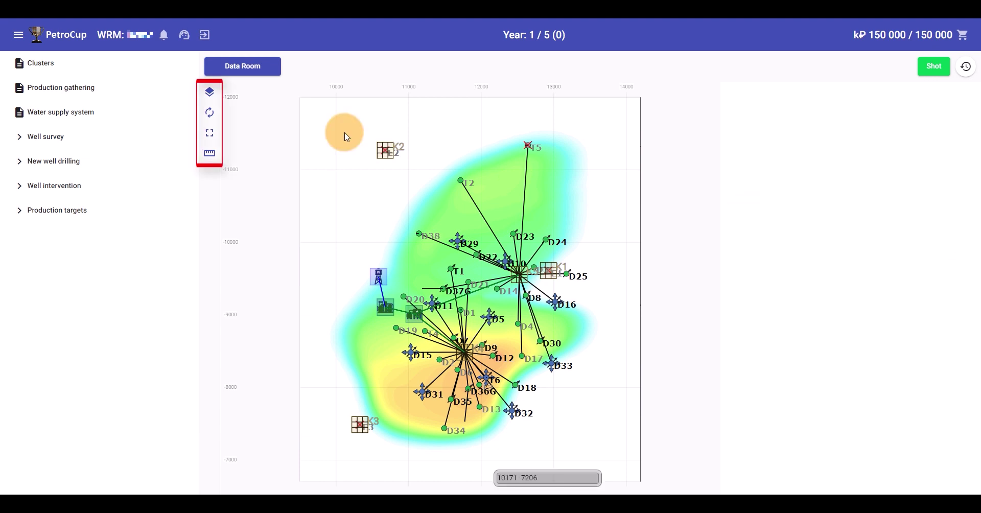
# Check map layers, show the map full screen with the ruler active, then open the Data Room
pyautogui.click(217, 94)
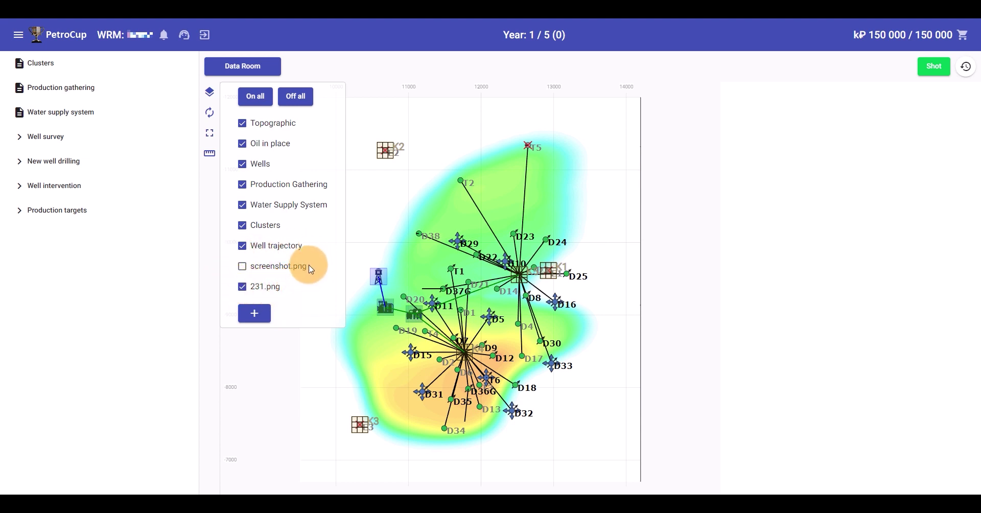
pyautogui.click(209, 92)
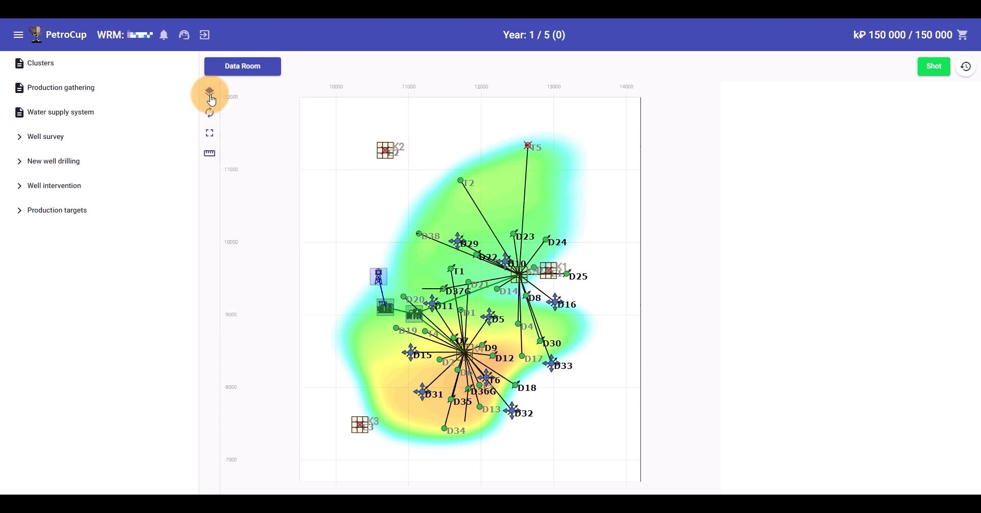
pyautogui.click(210, 134)
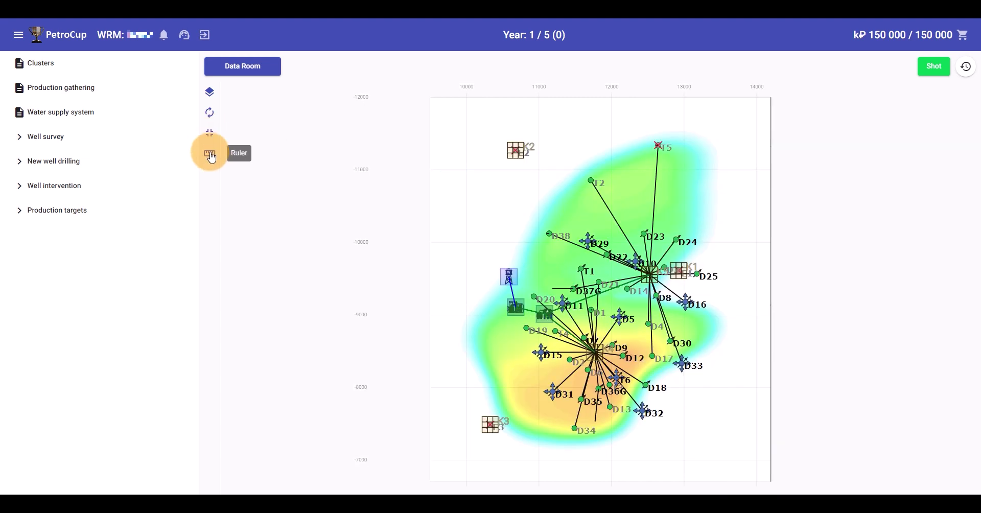
pyautogui.click(210, 153)
pyautogui.click(691, 185)
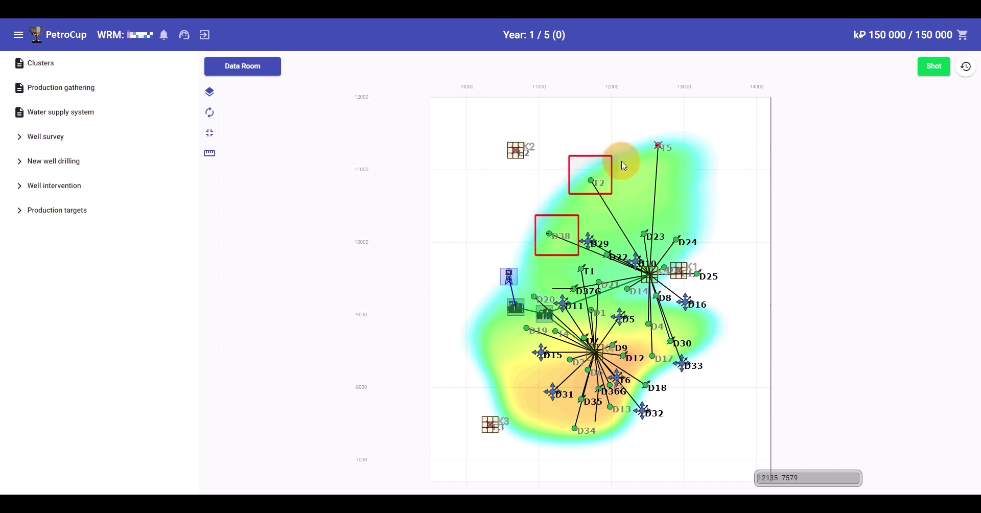
pyautogui.click(276, 66)
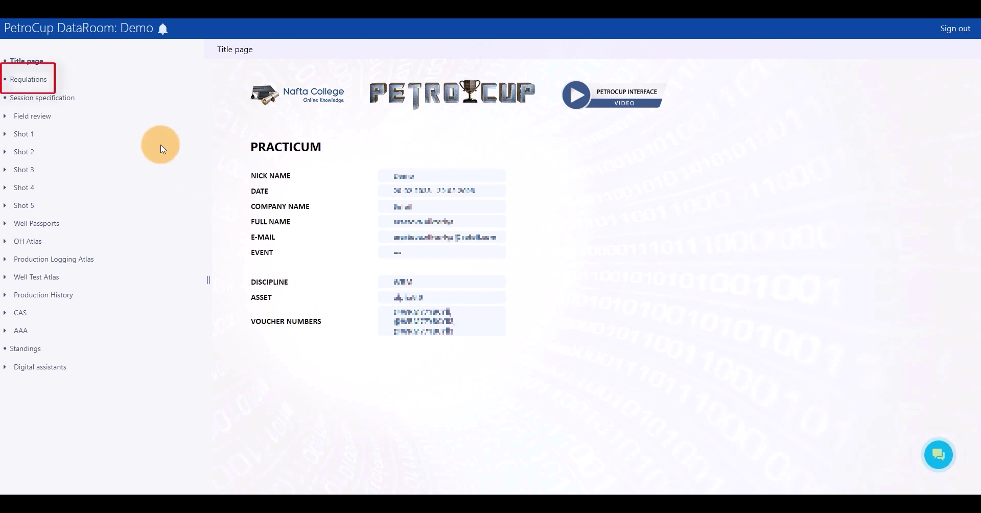
pyautogui.click(47, 81)
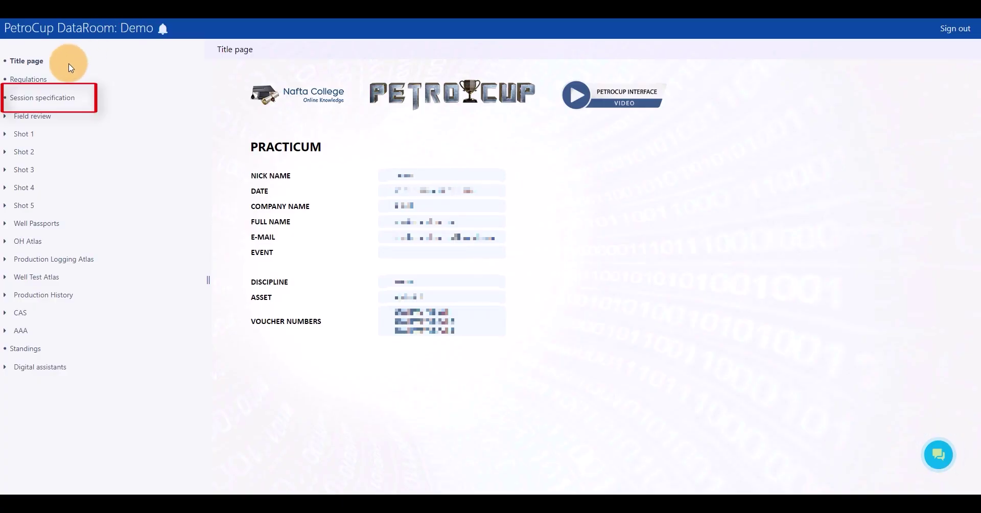
# Review the Session specification tables and Field review section, then open the Shot 1 page
pyautogui.click(41, 98)
pyautogui.scroll(-7, 395, 179)
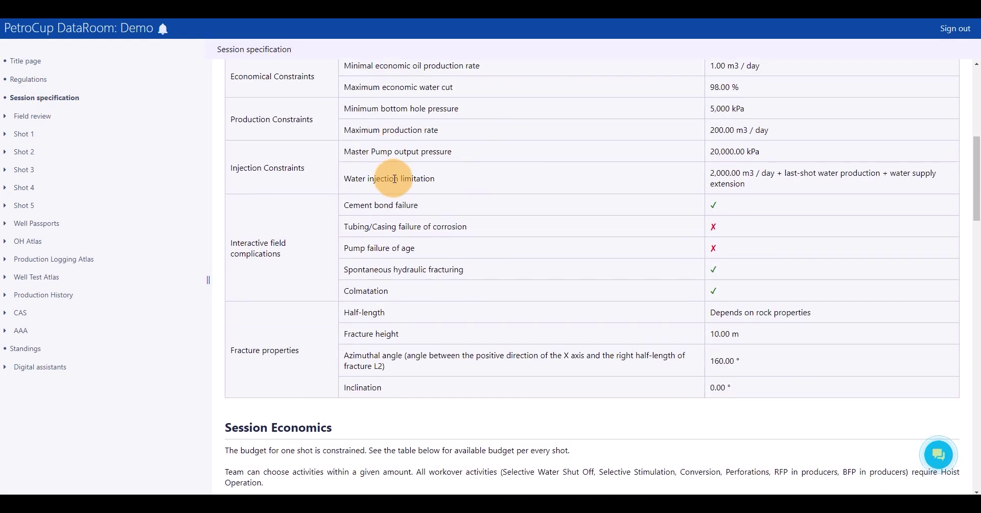
pyautogui.scroll(-8, 394, 180)
pyautogui.scroll(15, 394, 182)
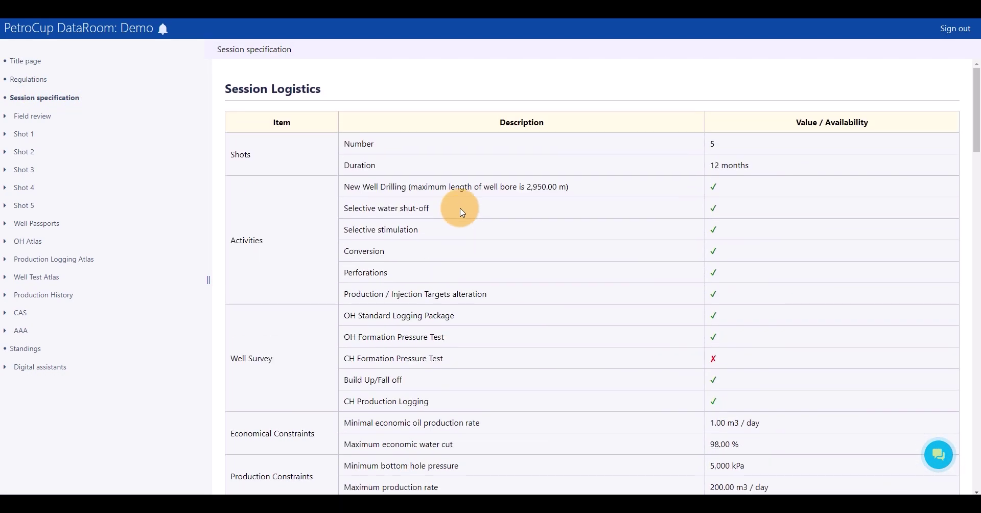
pyautogui.click(6, 116)
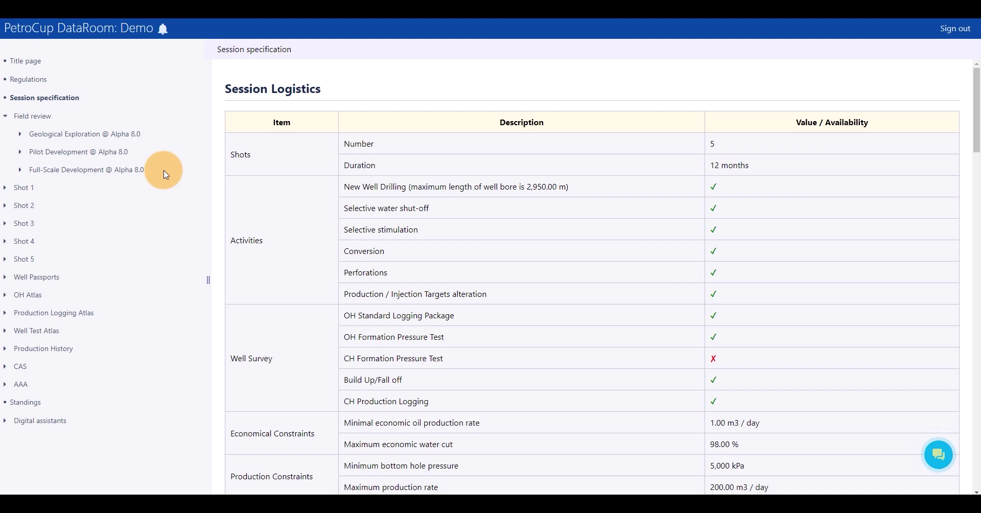
pyautogui.click(24, 187)
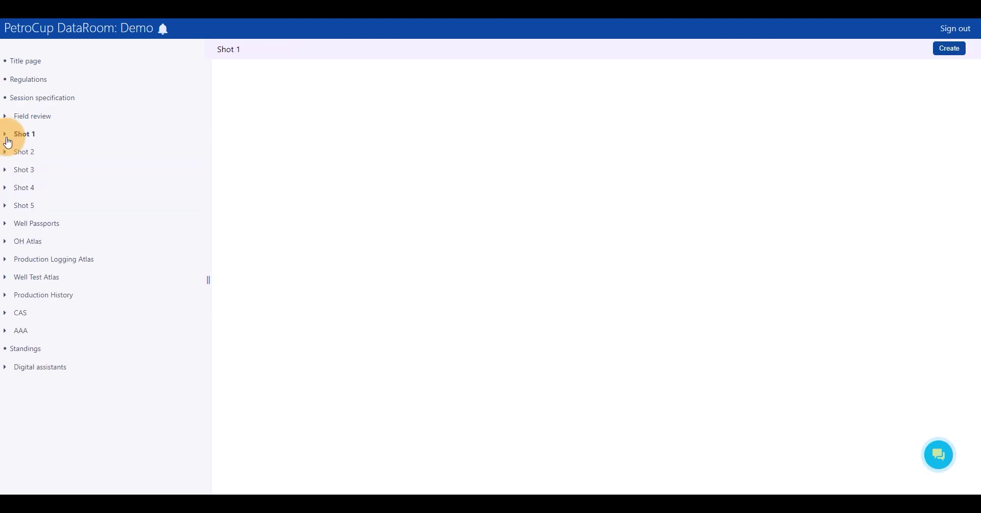
# Expand Shot 1, Shot 2 and Shot 3 in the DataRoom sidebar to list their pages
pyautogui.click(5, 135)
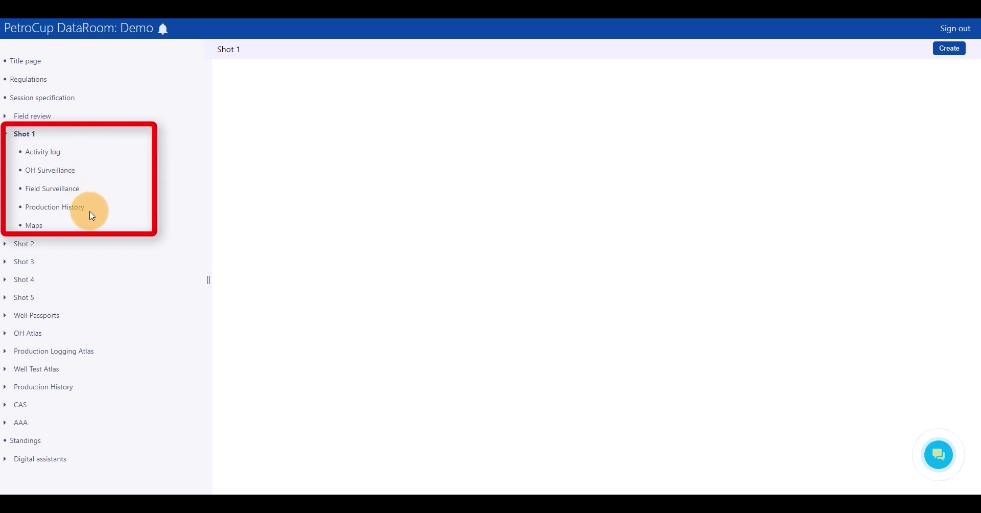
pyautogui.click(5, 244)
pyautogui.click(5, 352)
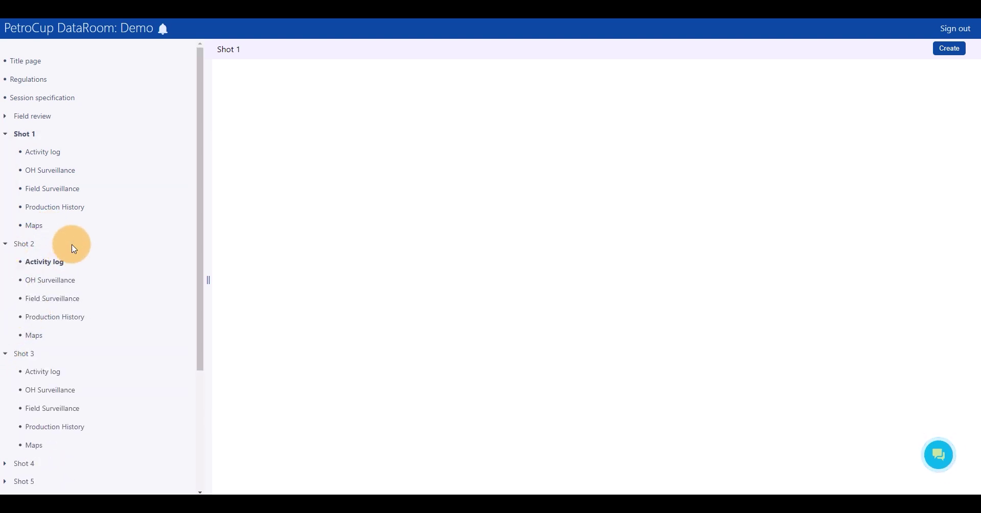
# Create a new custom page named 'test' under Shot 1
pyautogui.click(957, 53)
pyautogui.click(464, 289)
pyautogui.write('test')
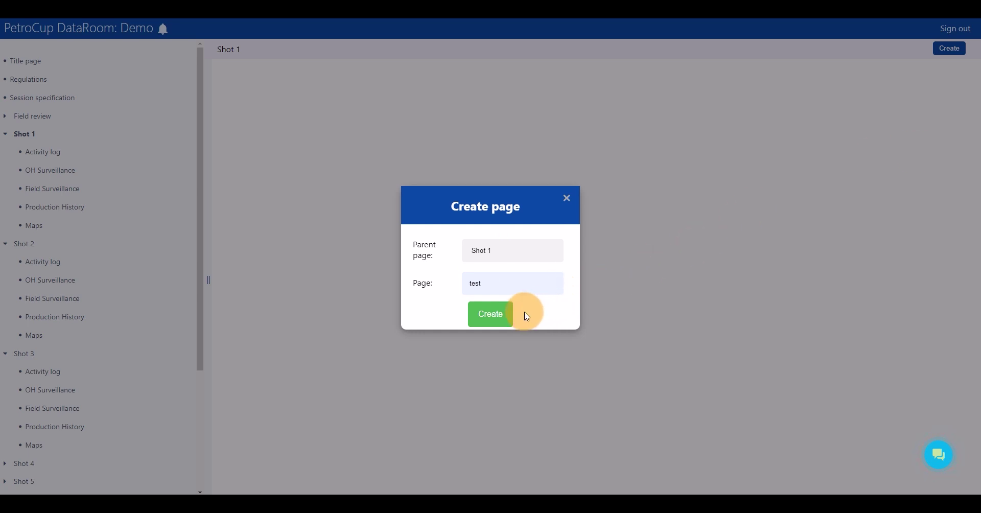
pyautogui.click(492, 314)
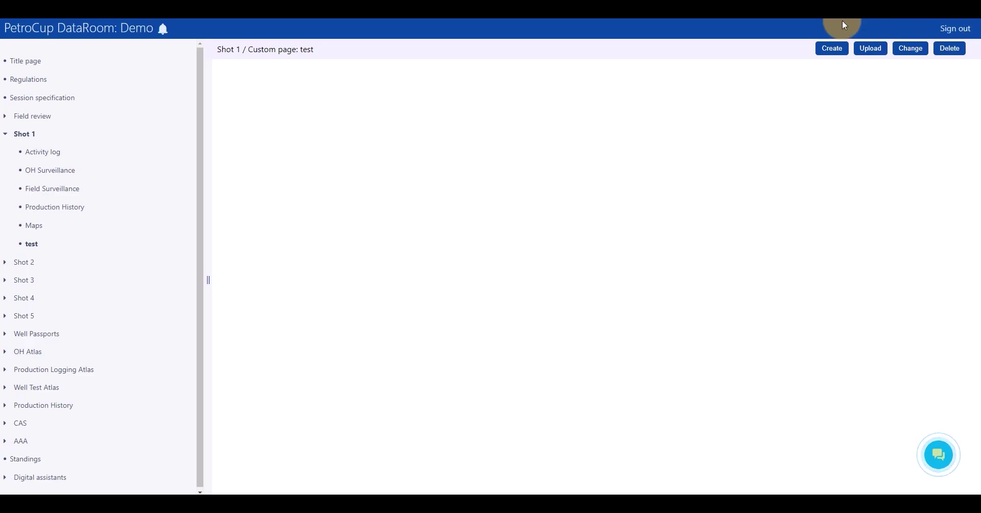
# Look at the Upload and Change dialogs for the test page, closing both without changes
pyautogui.click(876, 52)
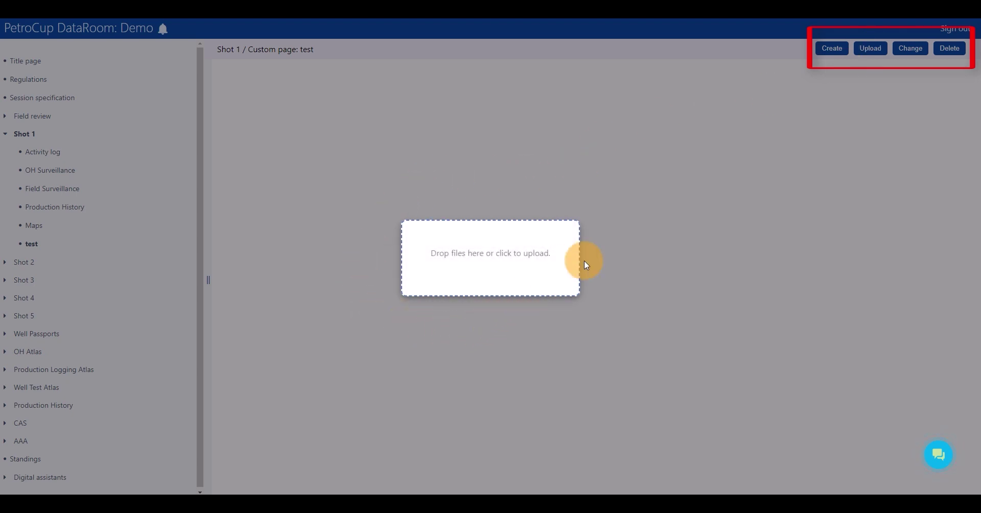
pyautogui.click(585, 262)
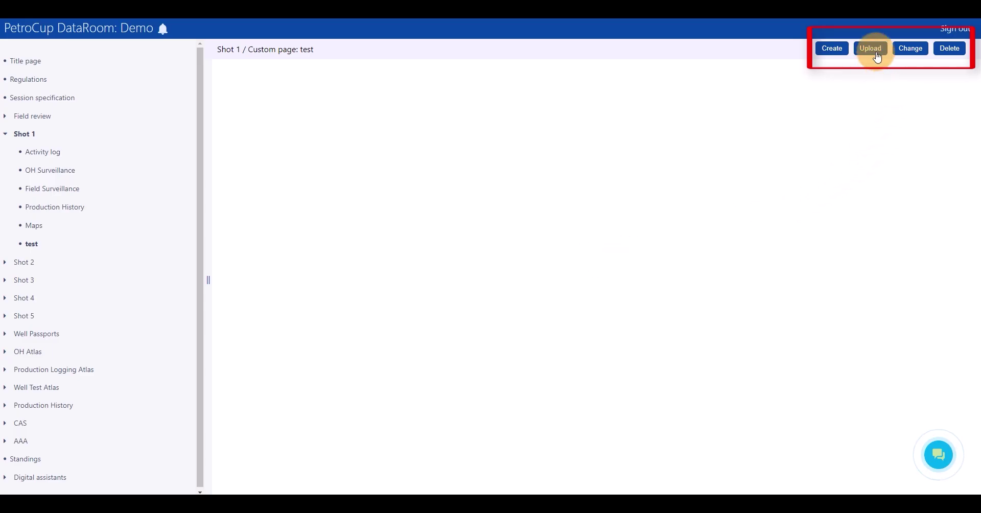
pyautogui.click(910, 54)
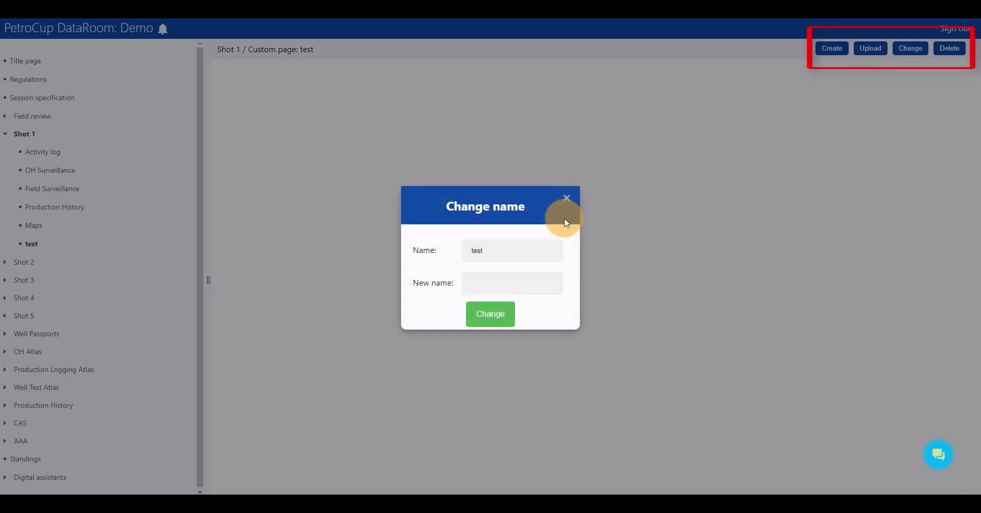
pyautogui.click(743, 244)
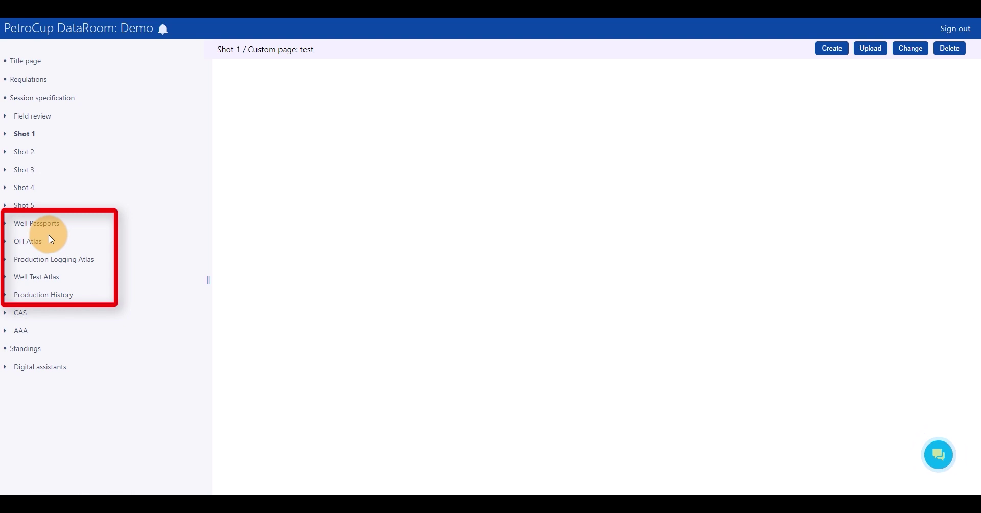
# Open the OH Atlas entry and expand the CAS section in the DataRoom sidebar
pyautogui.click(49, 243)
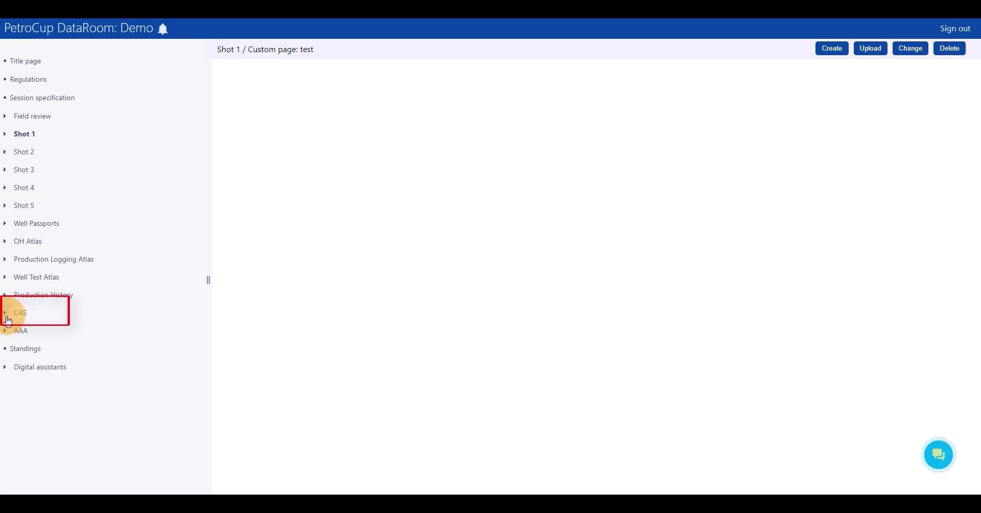
pyautogui.click(23, 318)
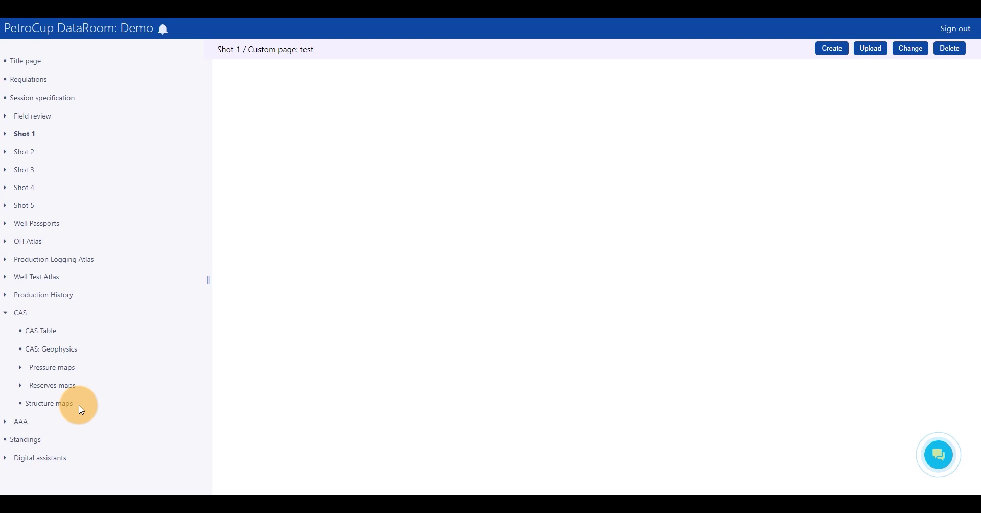
# Expand AAA to list RDL and Shots 1–5, then open the Standings page showing 210.6, grade F
pyautogui.click(6, 427)
pyautogui.scroll(-2, 7, 429)
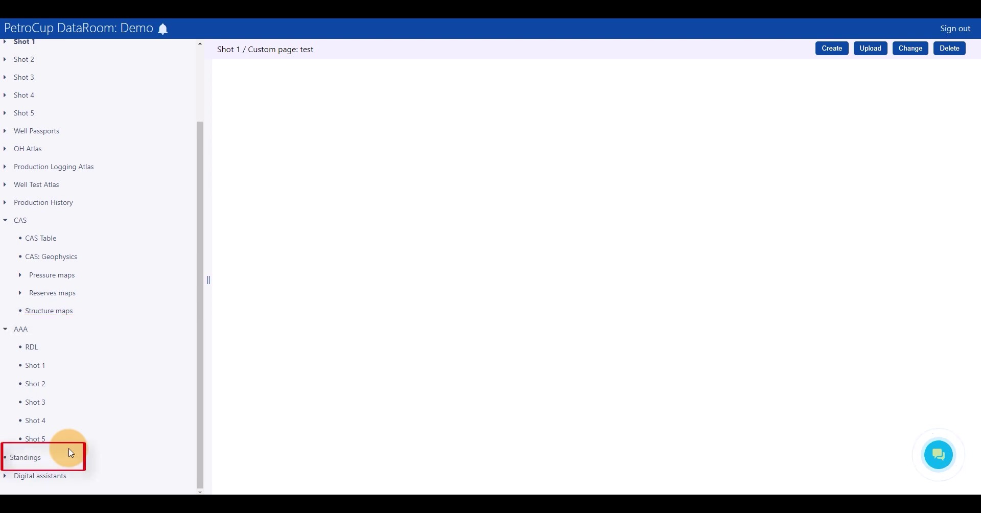
pyautogui.click(43, 457)
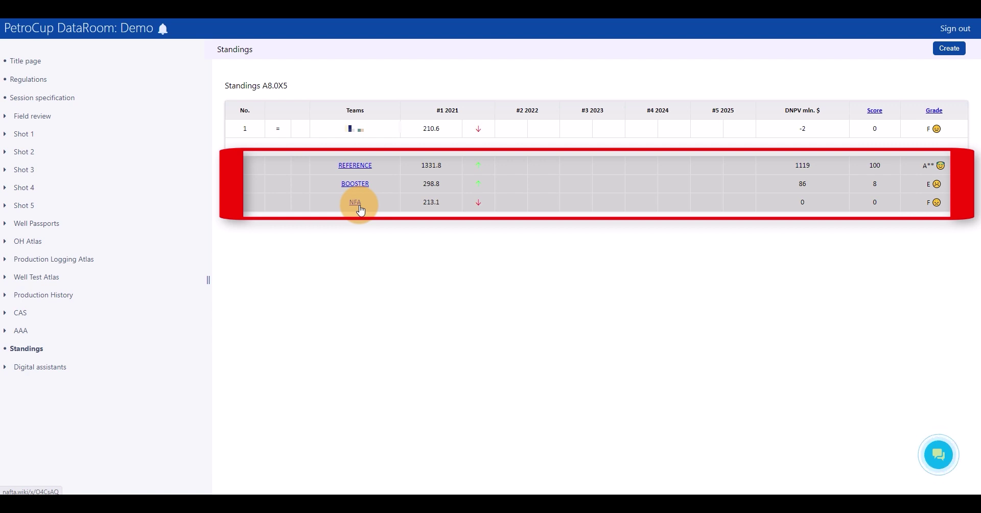
# Open the Digital assistants page and expand it to list the available assistants
pyautogui.click(43, 367)
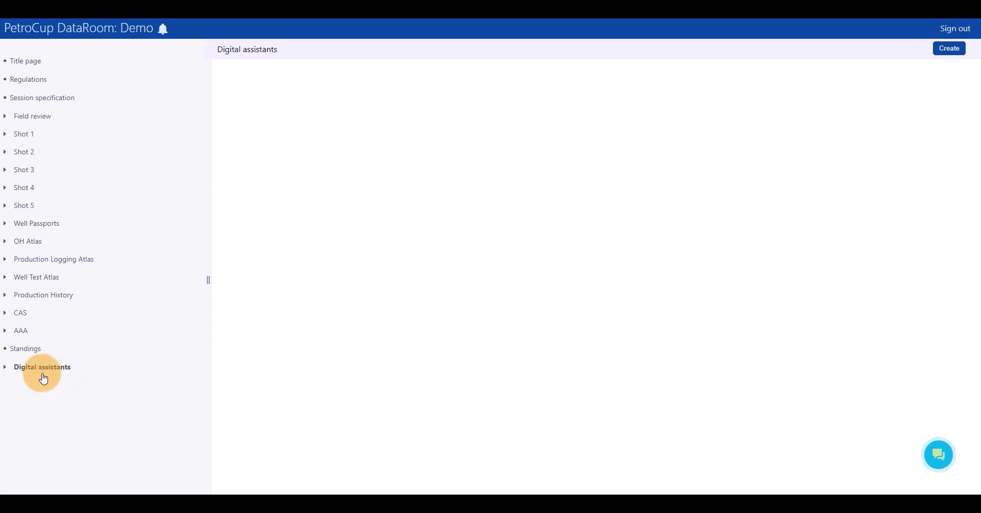
pyautogui.click(6, 370)
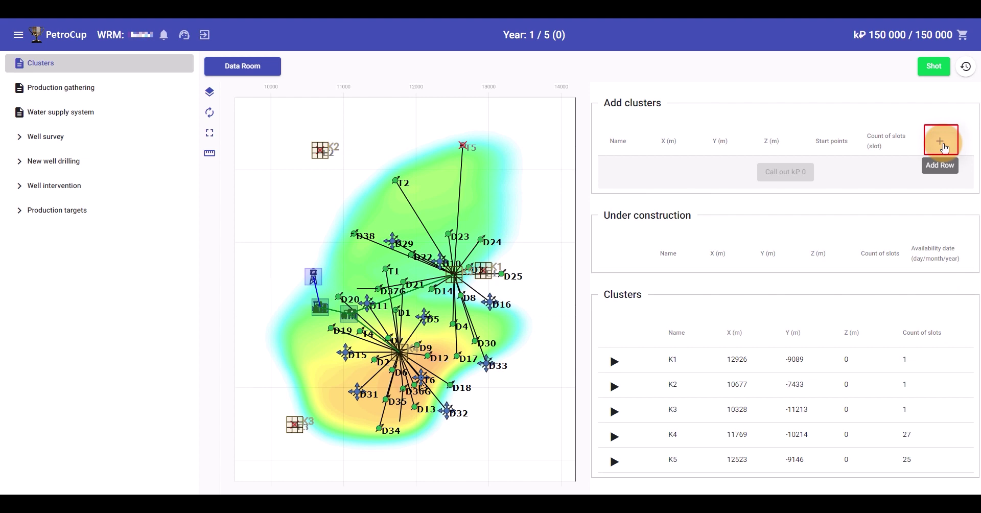
# Place new cluster K6 on the field map at 12885, -8234 and set its slots to 20
pyautogui.click(943, 145)
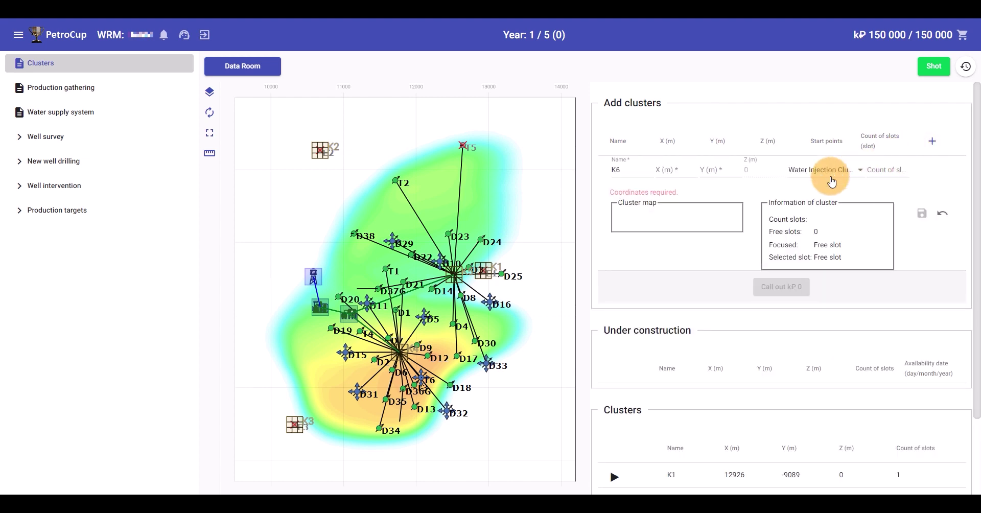
pyautogui.click(480, 208)
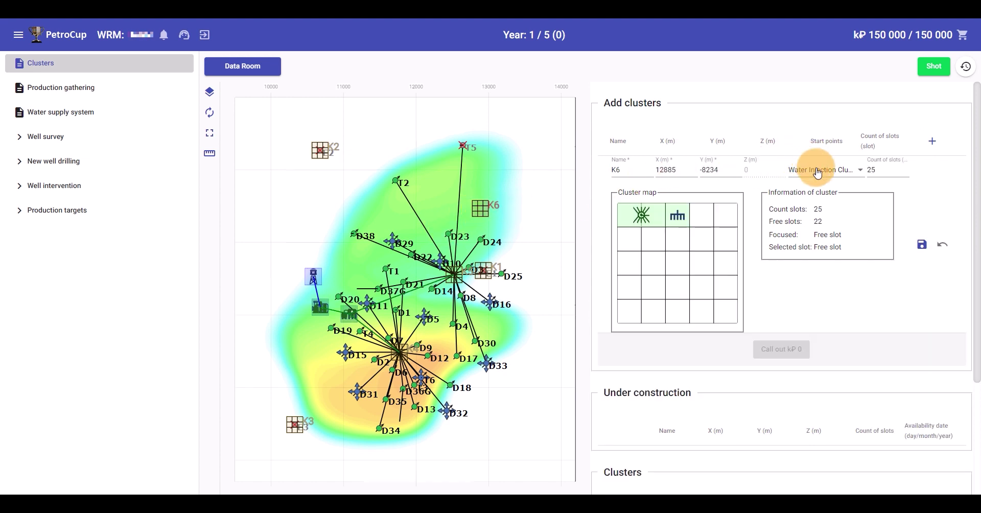
pyautogui.click(875, 172)
pyautogui.press('BackSpace')
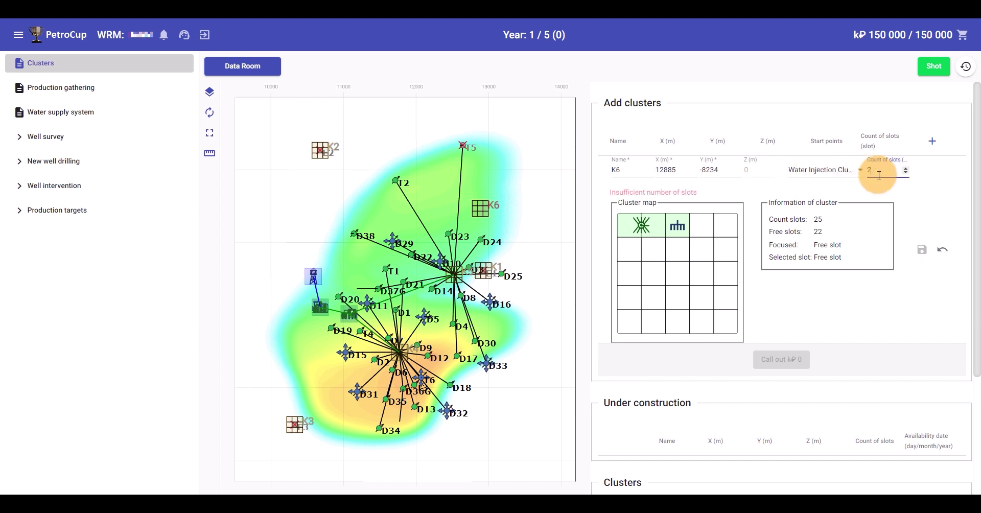
pyautogui.write('0')
# Toggle K6's start-point facilities on and off, ending with none selected
pyautogui.click(806, 170)
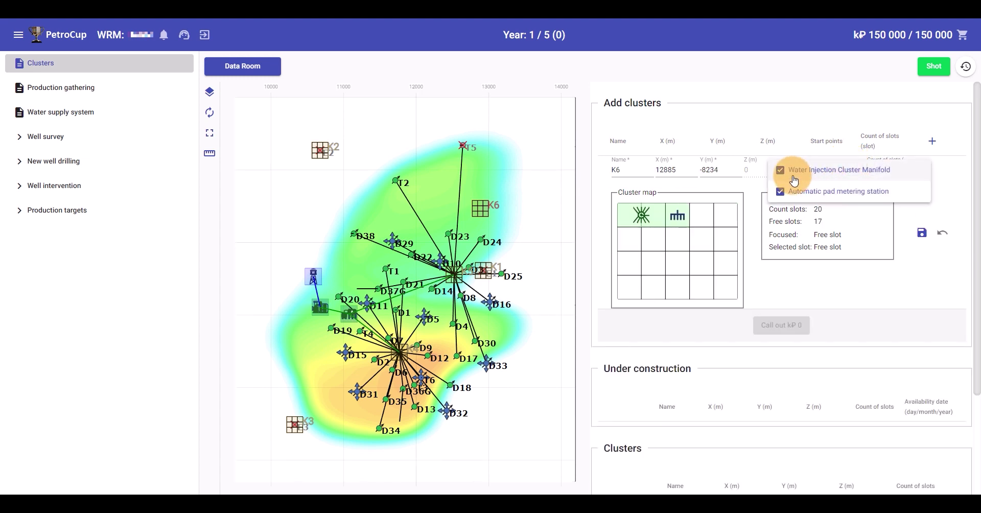
pyautogui.click(793, 179)
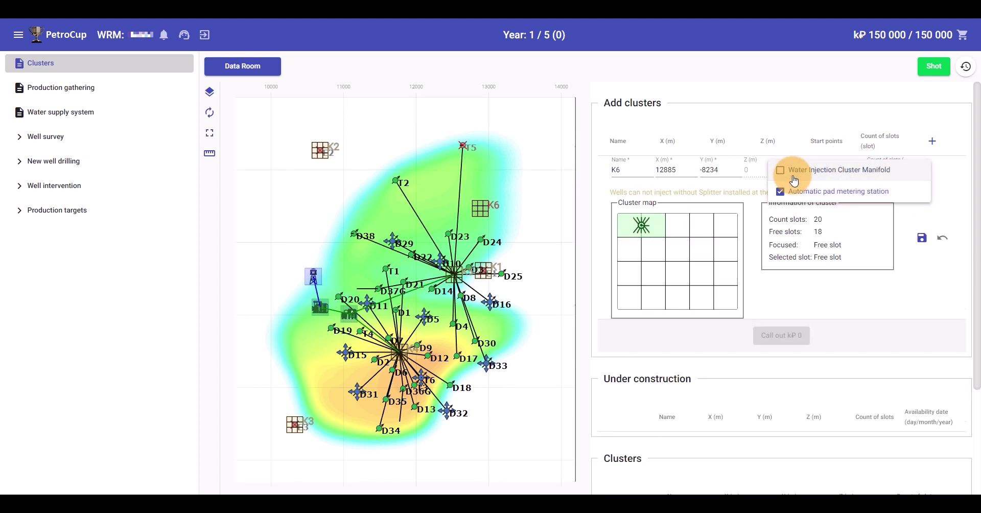
pyautogui.click(891, 271)
pyautogui.click(828, 175)
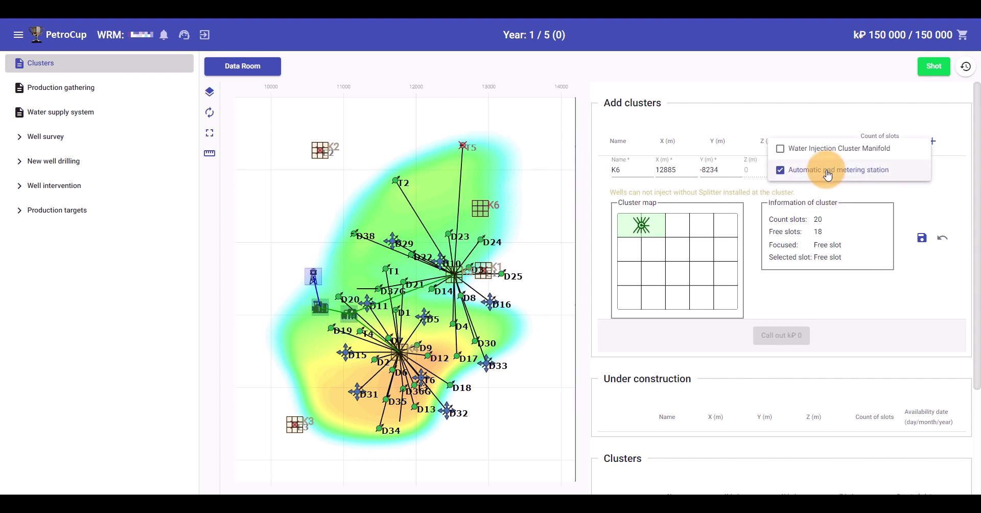
pyautogui.click(798, 149)
pyautogui.click(810, 174)
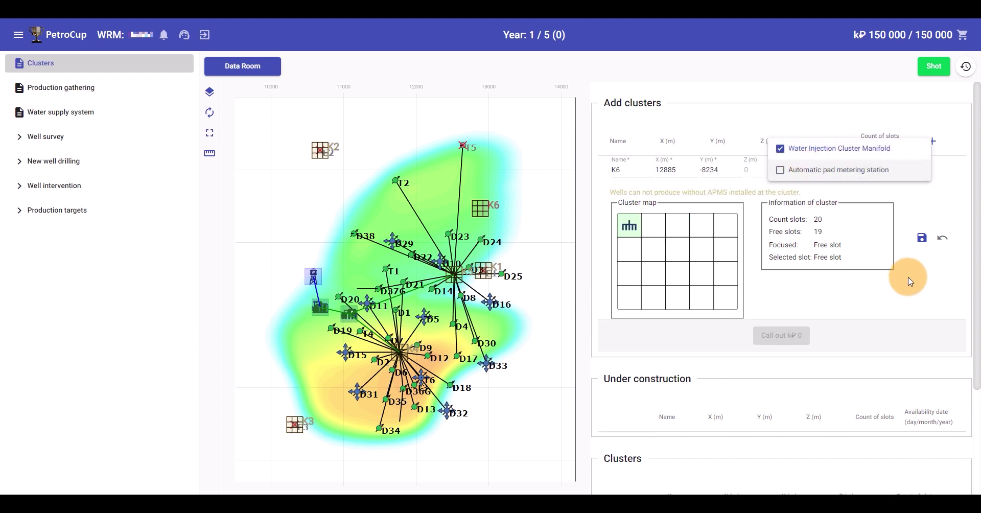
pyautogui.click(888, 258)
pyautogui.click(814, 176)
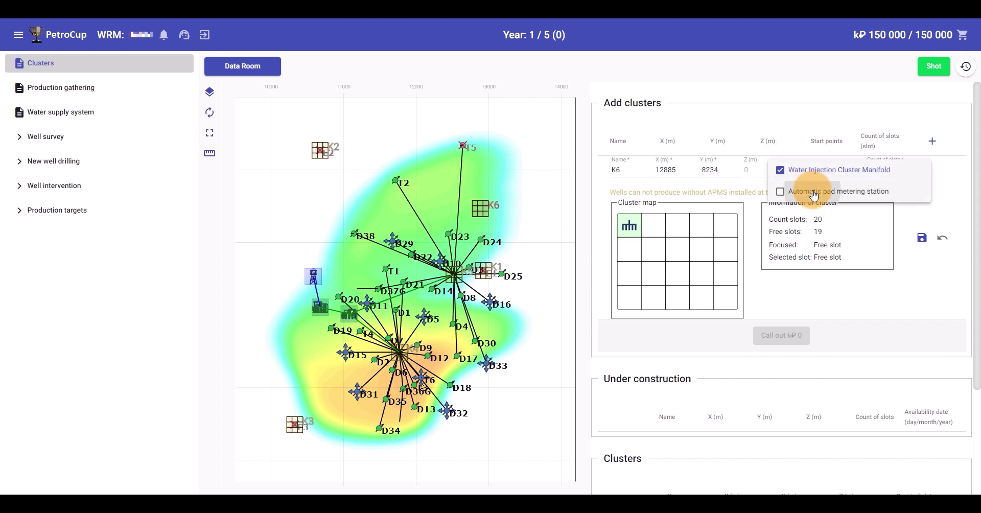
pyautogui.click(810, 190)
pyautogui.click(844, 270)
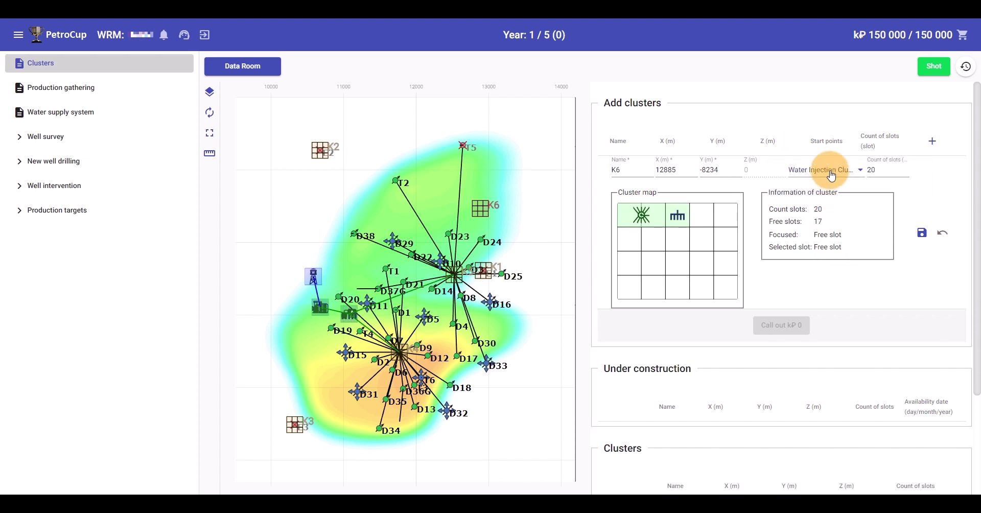
pyautogui.click(830, 174)
pyautogui.click(817, 170)
pyautogui.click(820, 191)
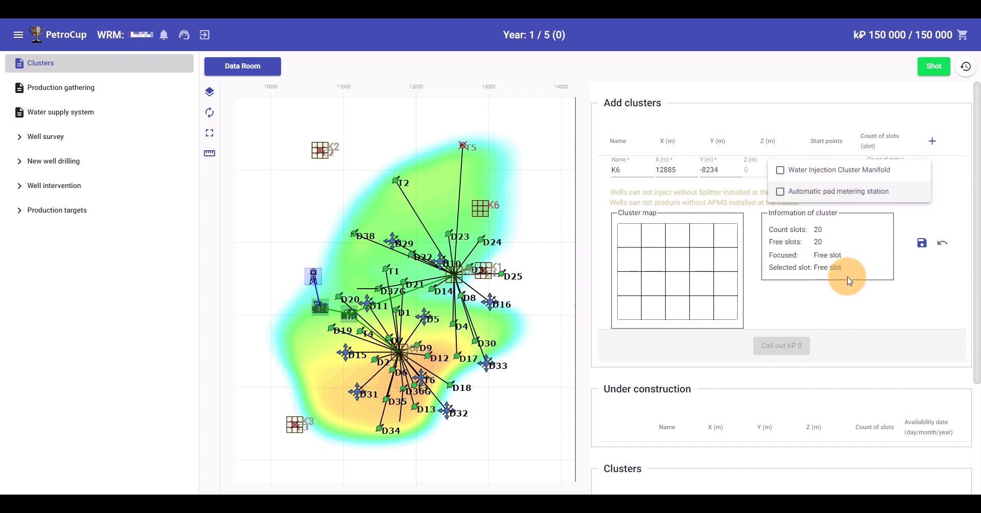
pyautogui.click(864, 304)
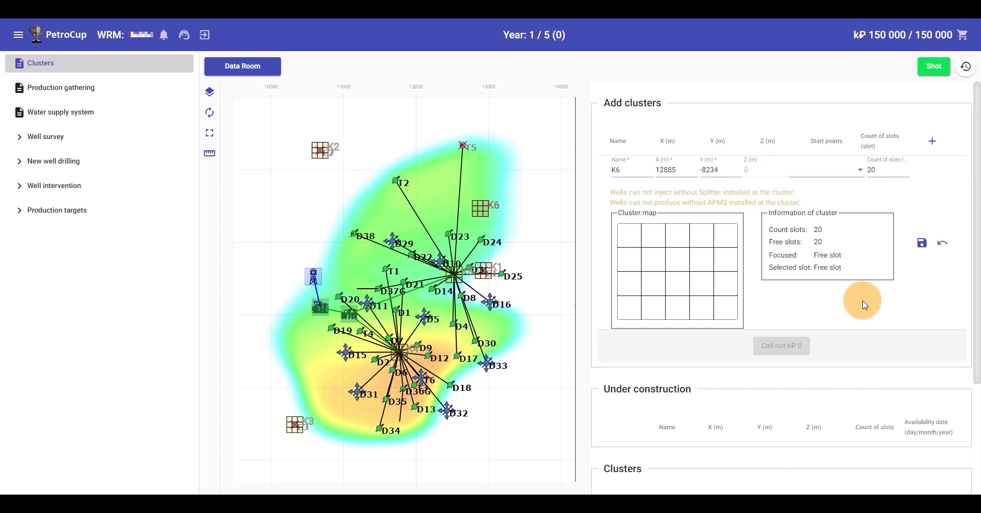
# Give K6 the Automatic pad metering station and Water Injection Cluster Manifold start points, save, and call out construction
pyautogui.click(821, 165)
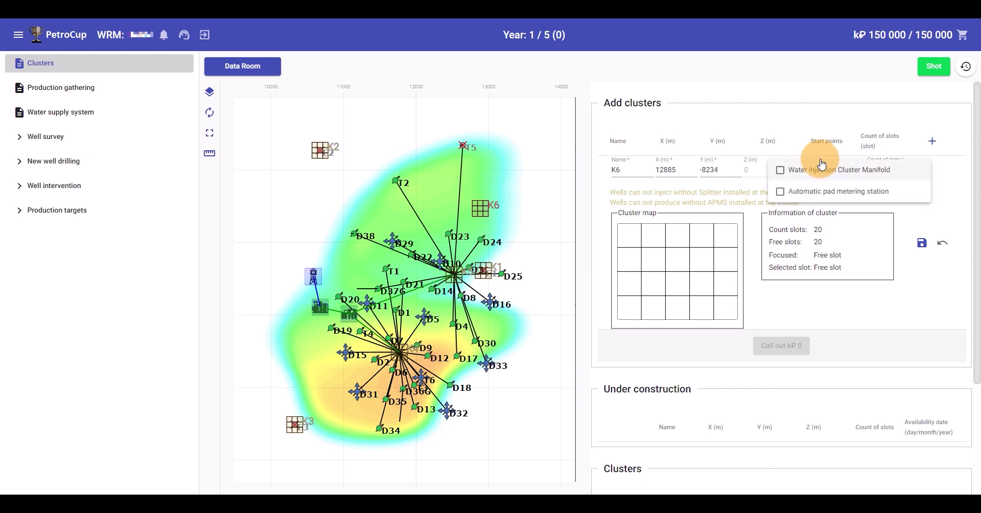
pyautogui.click(824, 193)
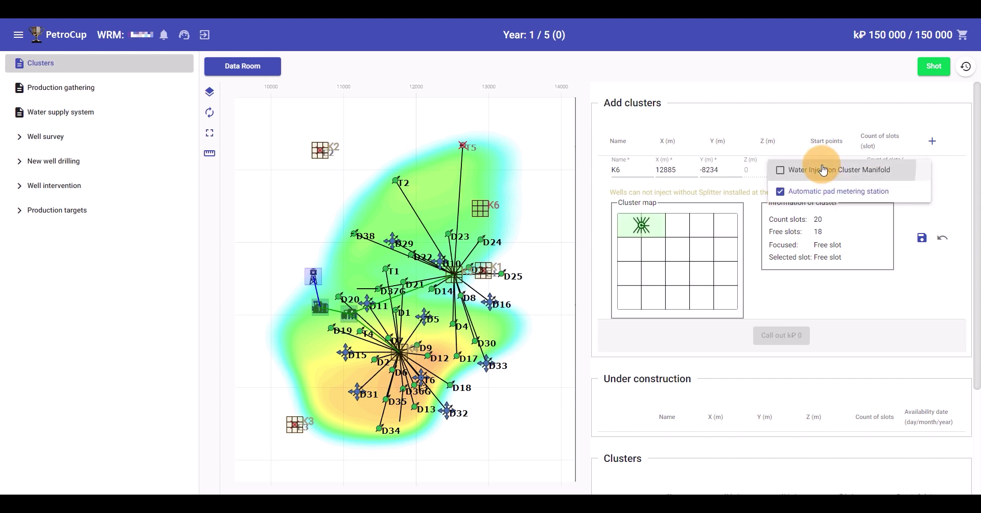
pyautogui.click(822, 171)
pyautogui.click(875, 275)
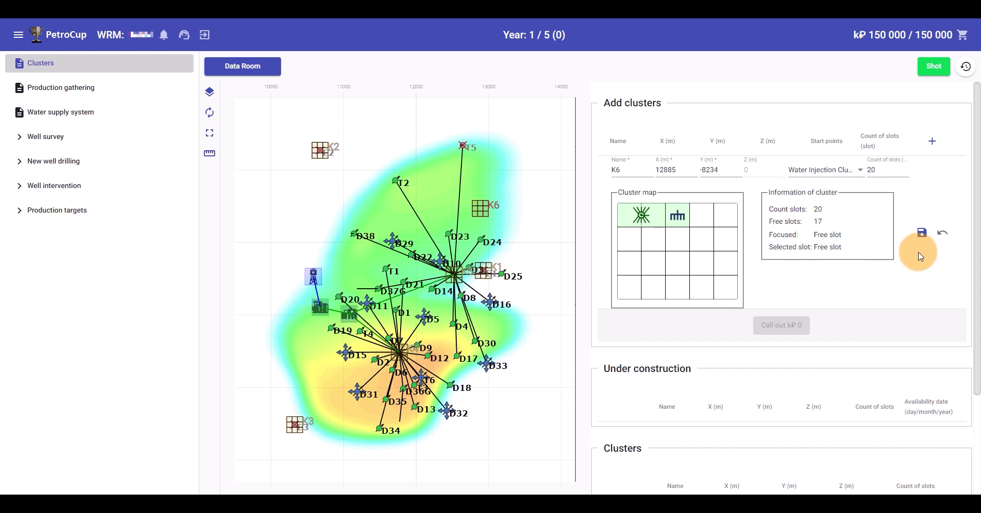
pyautogui.click(920, 236)
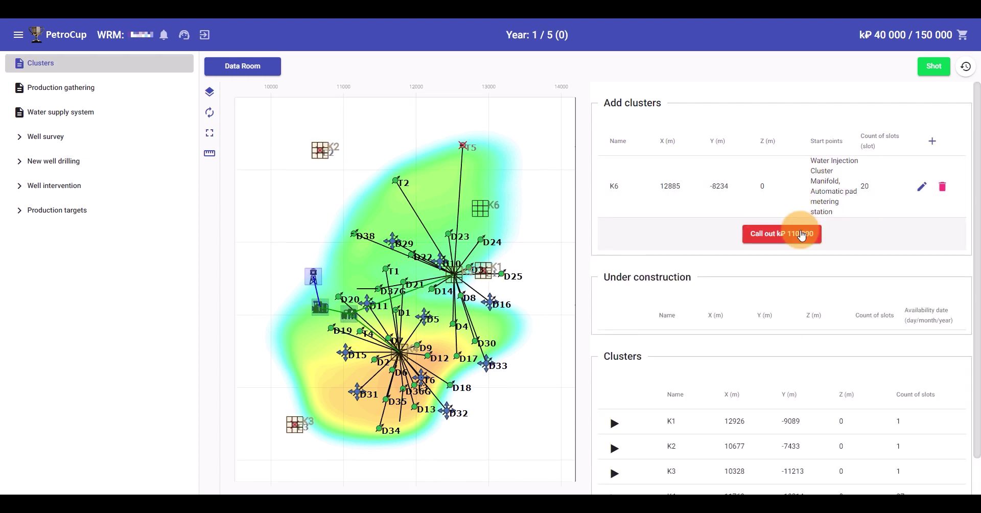
pyautogui.click(800, 235)
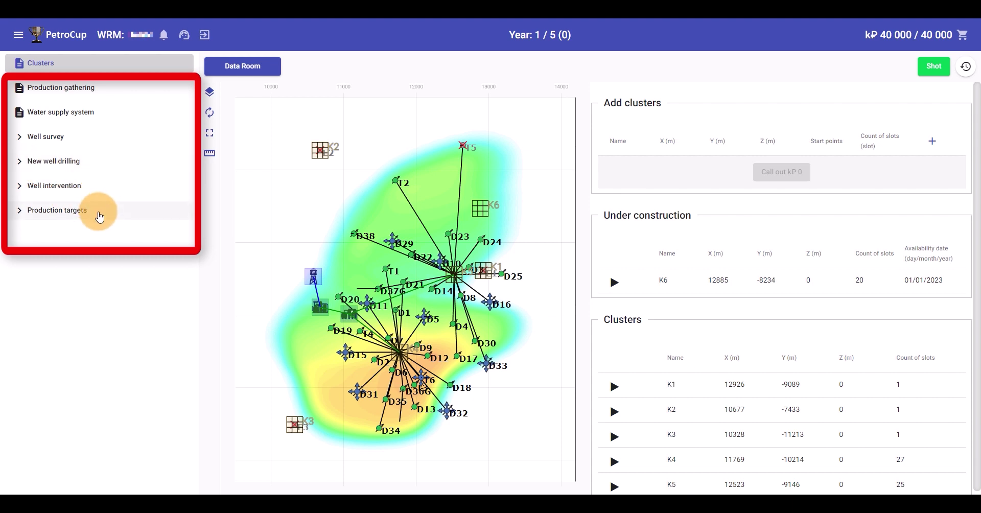
# Open Production gathering and view Oil Production Plant, Booster Pump and K4 metering station details
pyautogui.click(94, 88)
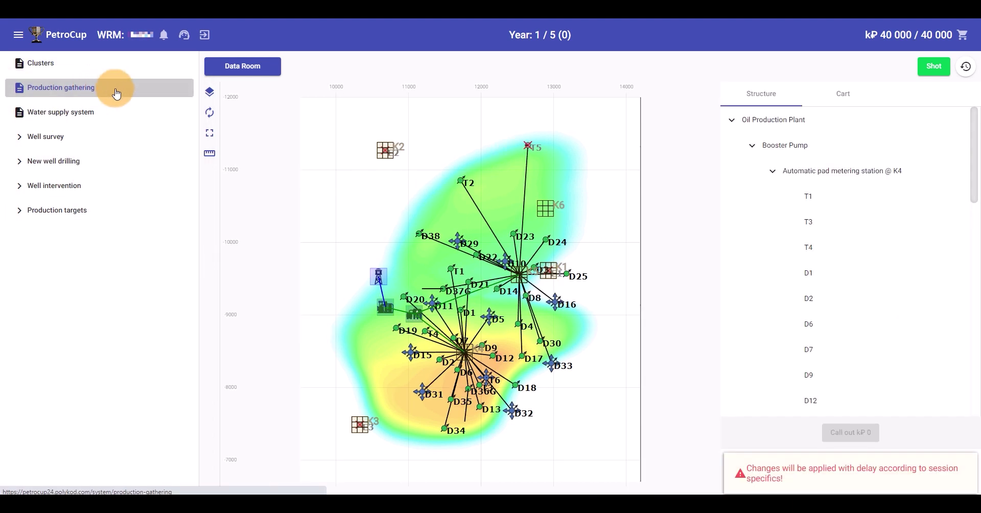
pyautogui.click(768, 121)
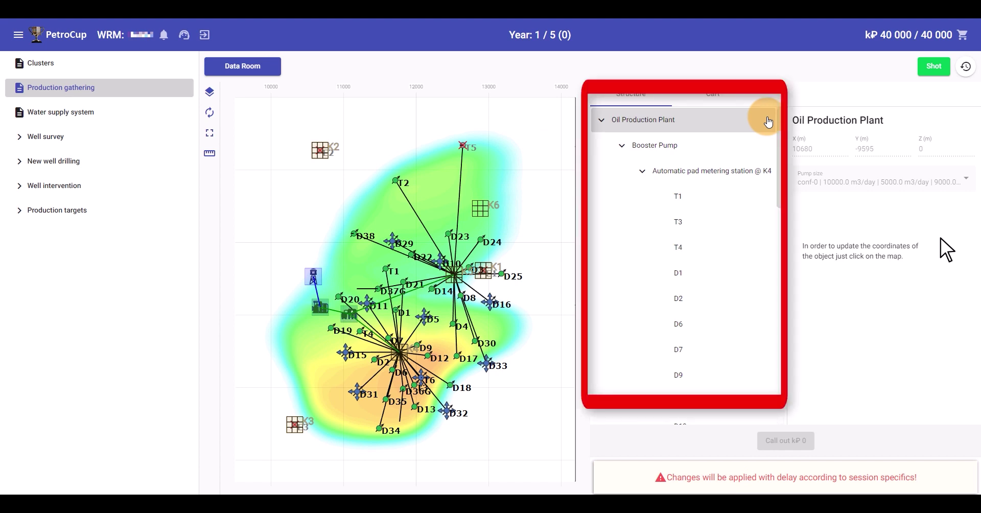
pyautogui.click(741, 146)
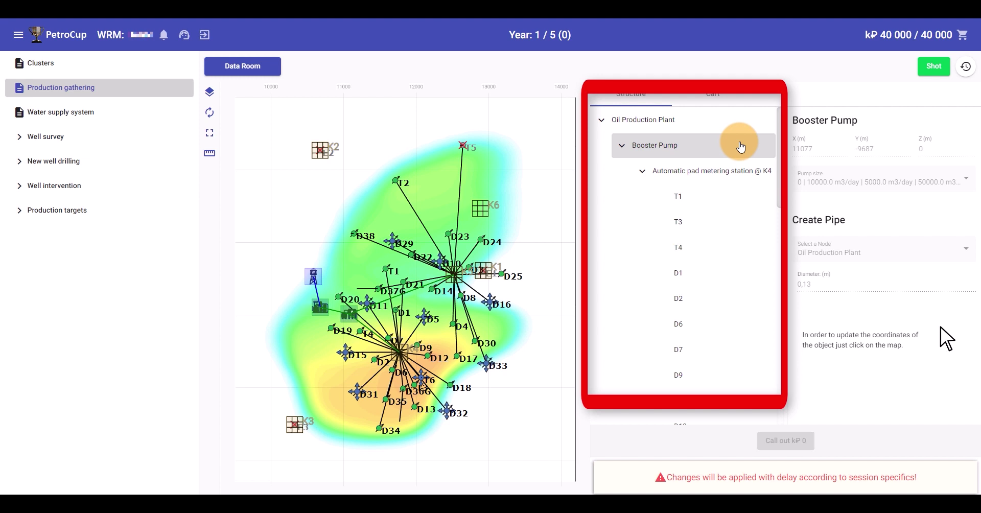
pyautogui.click(734, 171)
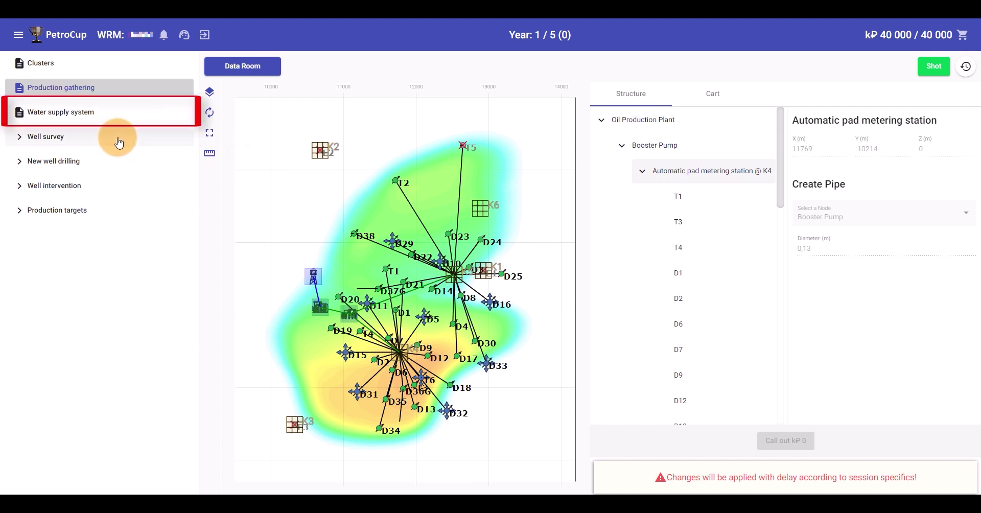
# Review the Water supply system's source, Master Pump and K4 splitter details, then expand Well survey
pyautogui.click(117, 112)
pyautogui.click(790, 120)
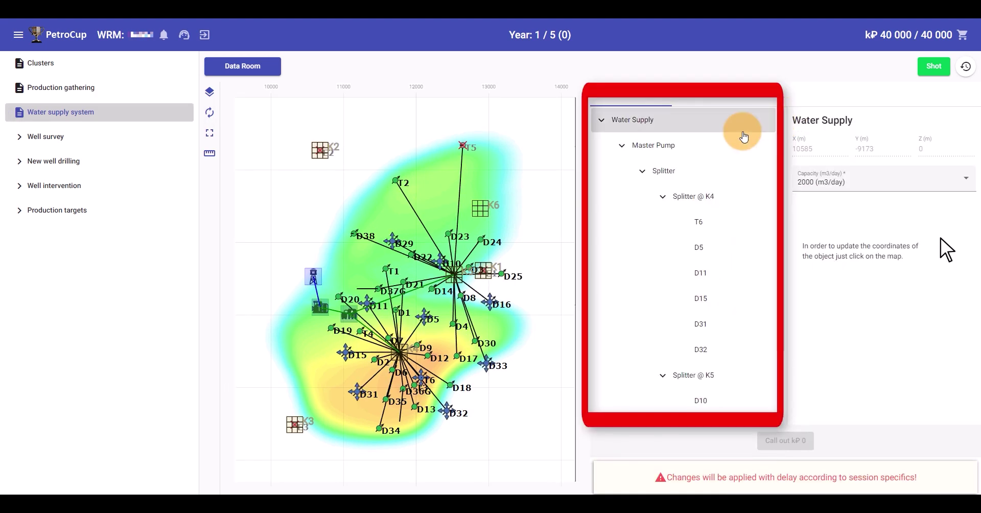
pyautogui.click(701, 148)
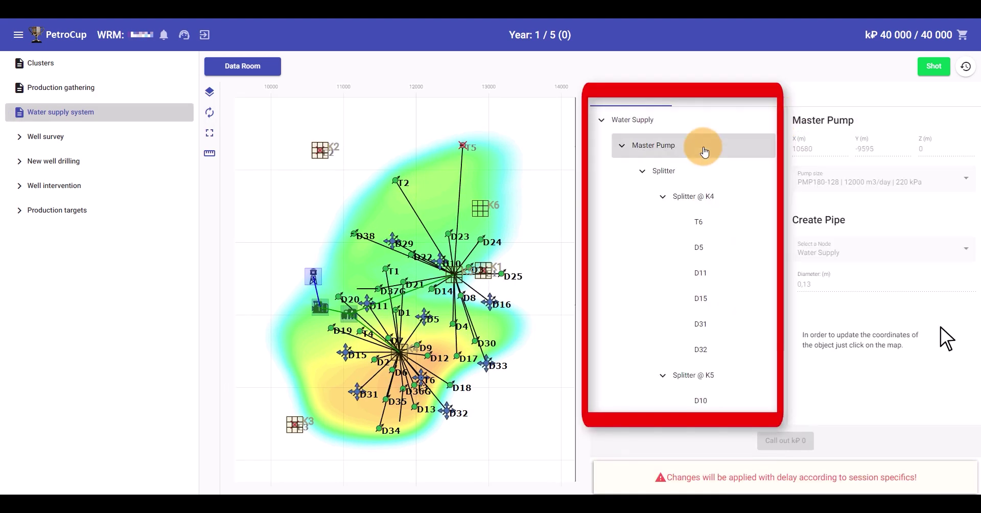
pyautogui.click(706, 174)
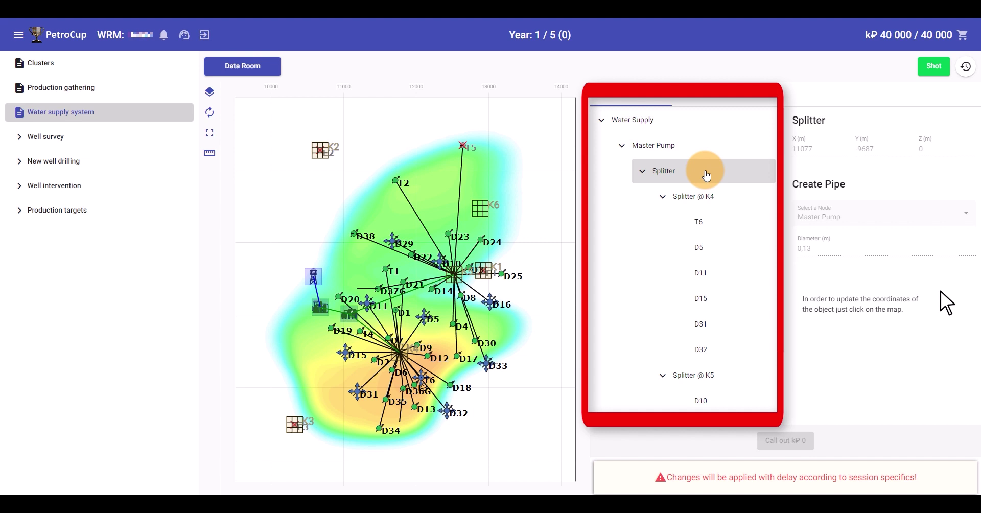
pyautogui.click(714, 194)
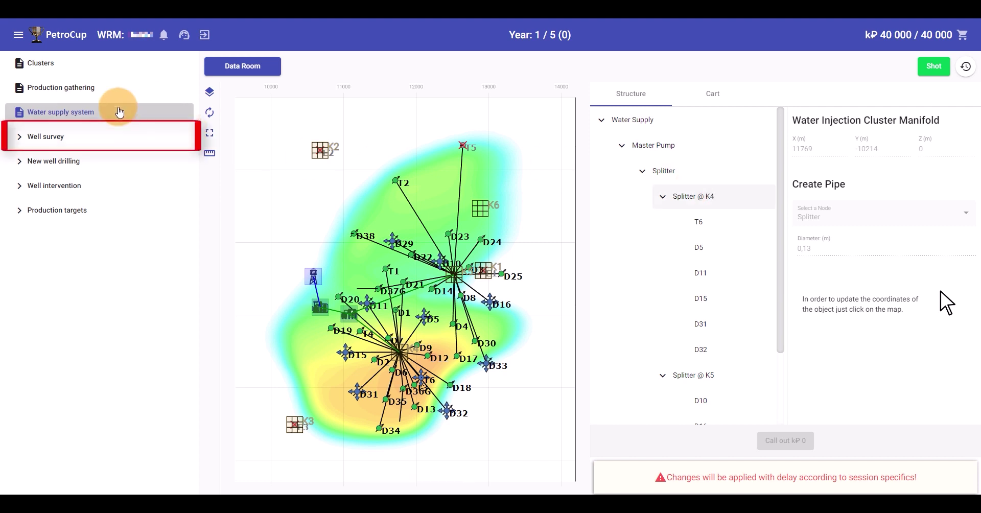
pyautogui.click(21, 137)
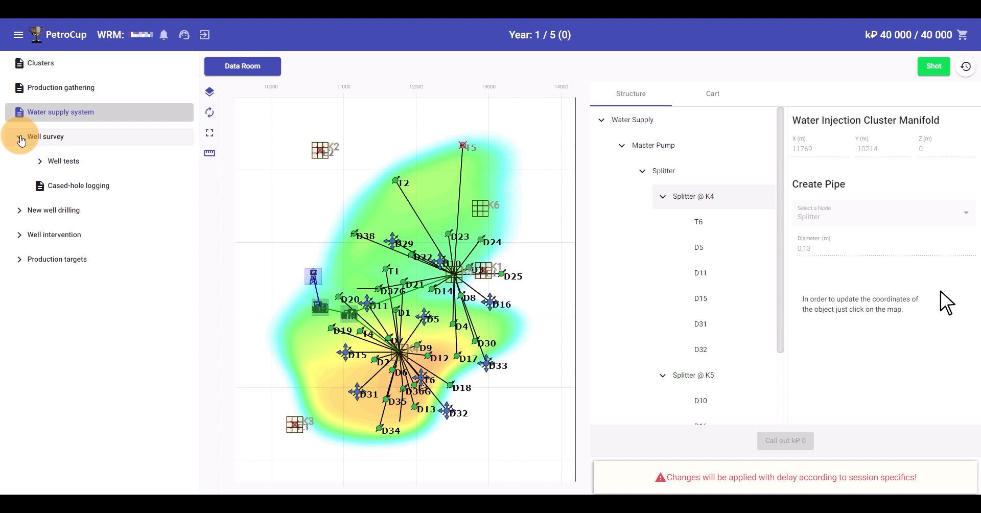
# Add and call out a rate test on well D1 at 20, 30, 40 m3/day for kP 30
pyautogui.click(39, 162)
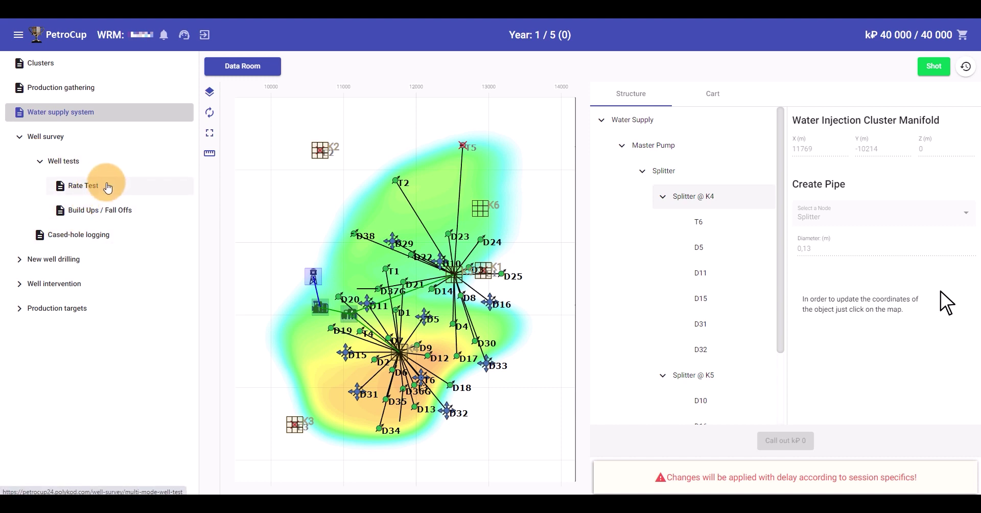
pyautogui.click(125, 189)
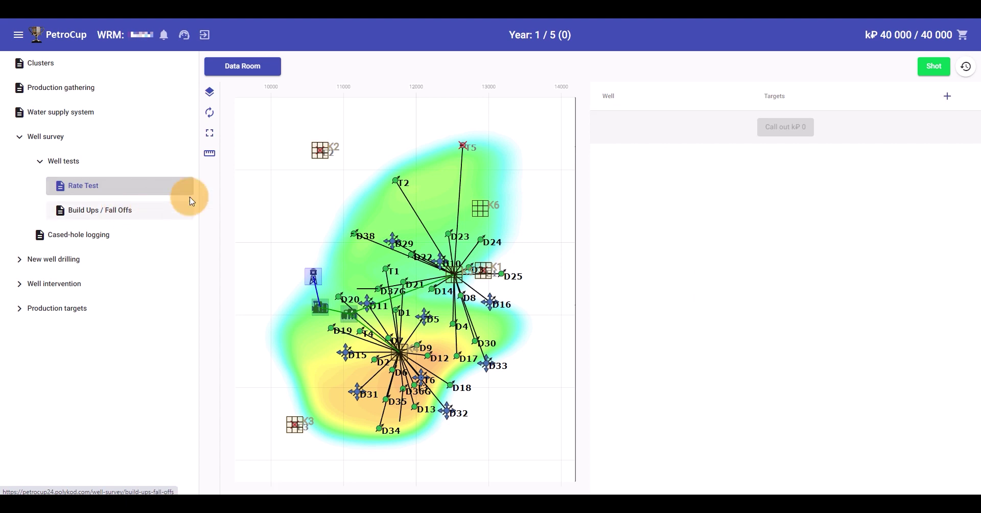
pyautogui.click(951, 97)
pyautogui.click(698, 122)
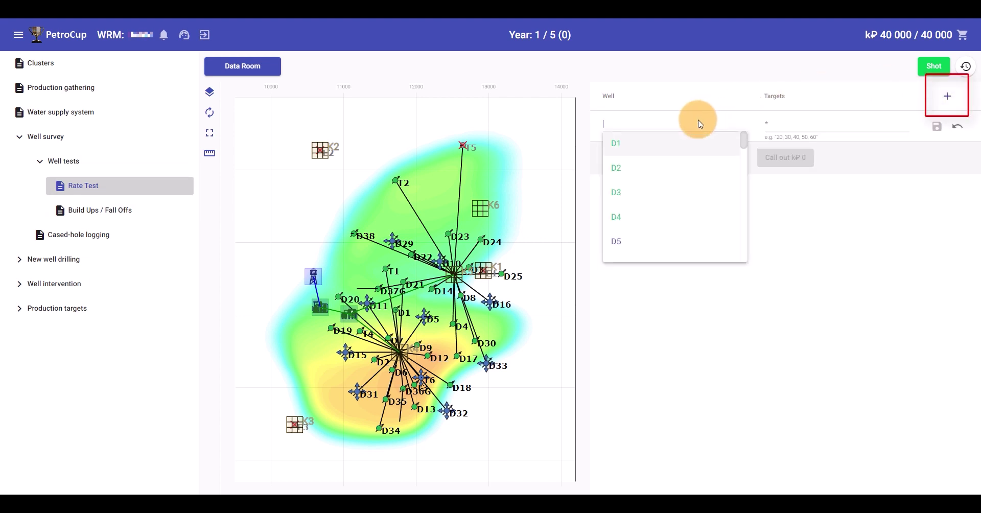
pyautogui.click(664, 147)
pyautogui.click(800, 124)
pyautogui.write('20,3')
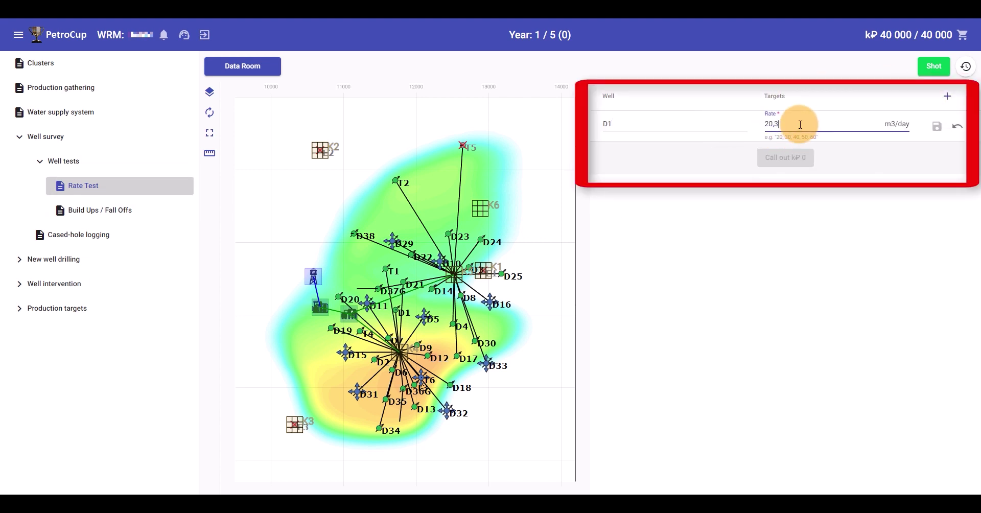
pyautogui.write('0,40')
pyautogui.click(937, 126)
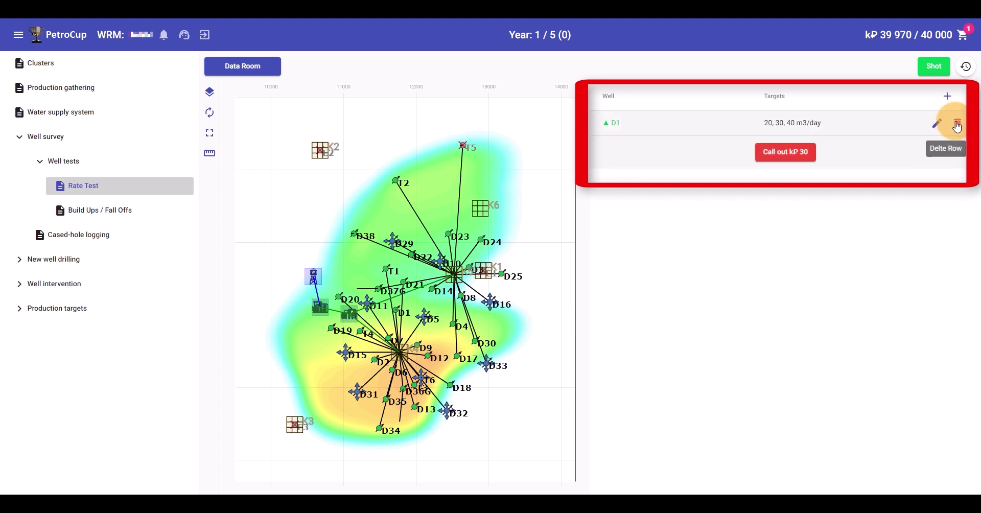
pyautogui.click(797, 159)
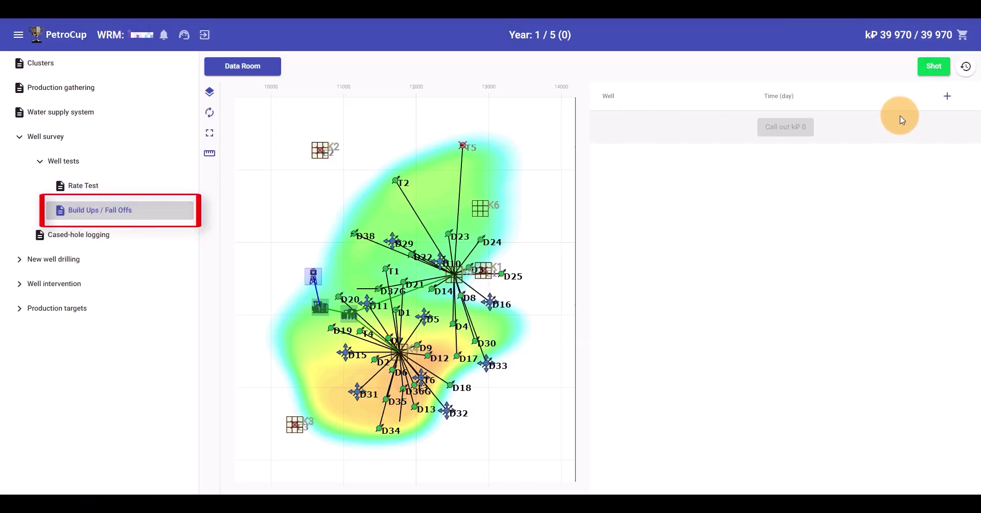
# Add a 5-day build-up test row for well D7, save it and call it out
pyautogui.click(947, 96)
pyautogui.click(657, 121)
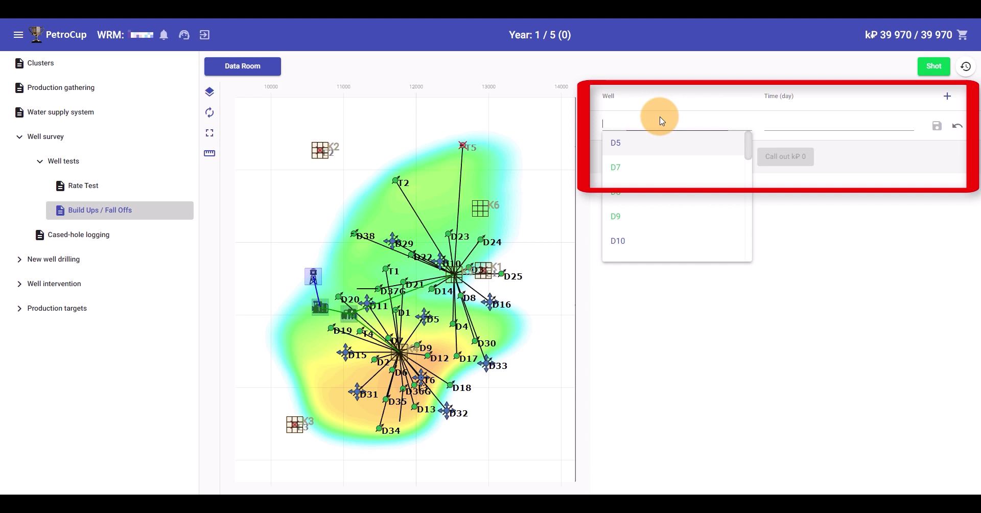
pyautogui.click(654, 164)
pyautogui.click(769, 123)
pyautogui.write('5')
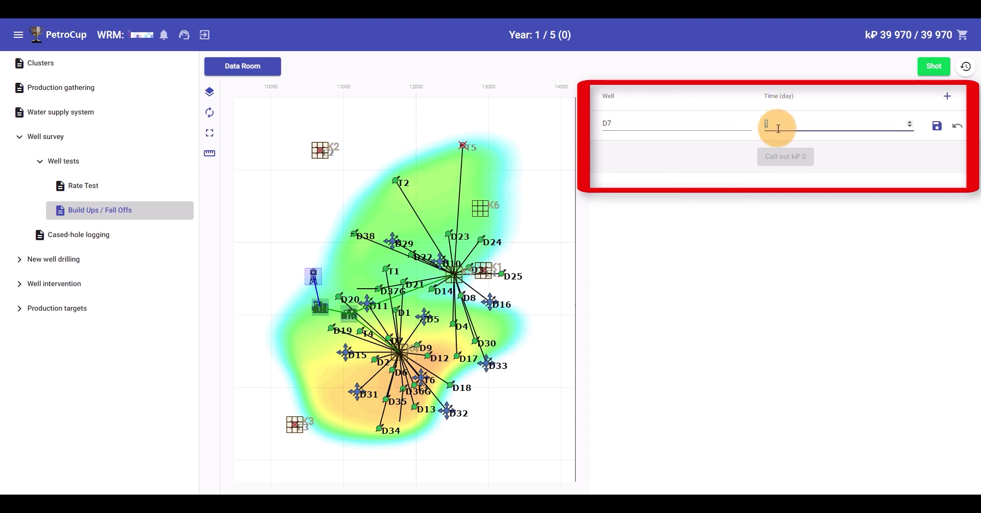
pyautogui.click(937, 127)
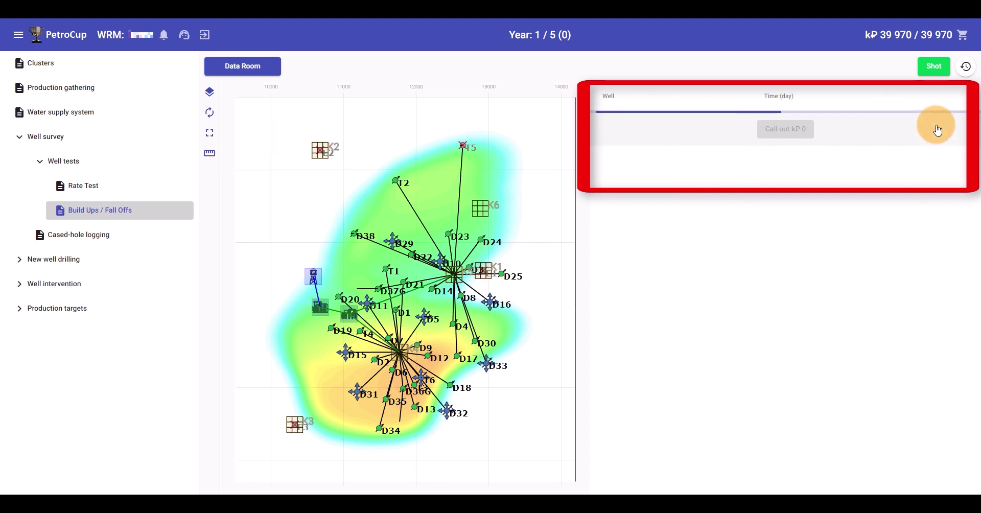
pyautogui.click(798, 152)
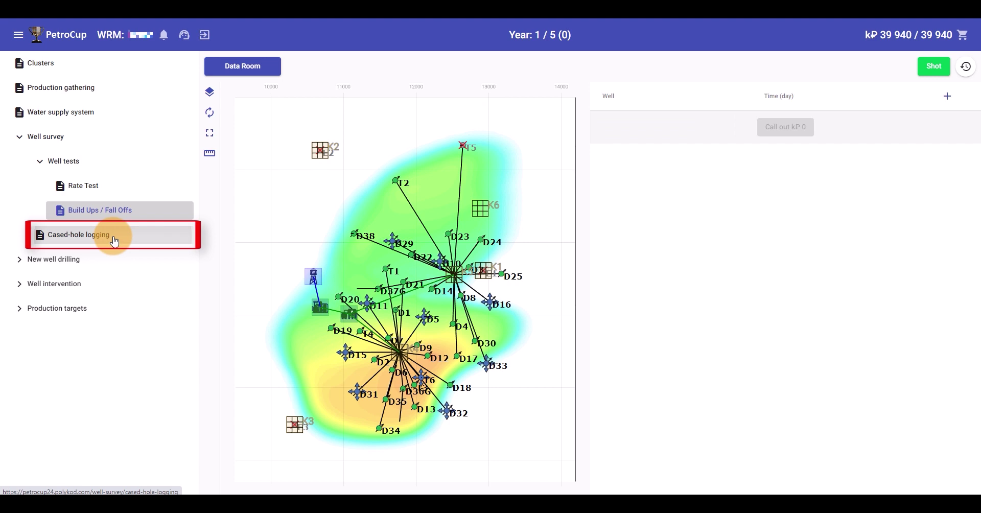
# Add a cased-hole logging row for well D1 over the 1692–1844 m interval
pyautogui.click(115, 241)
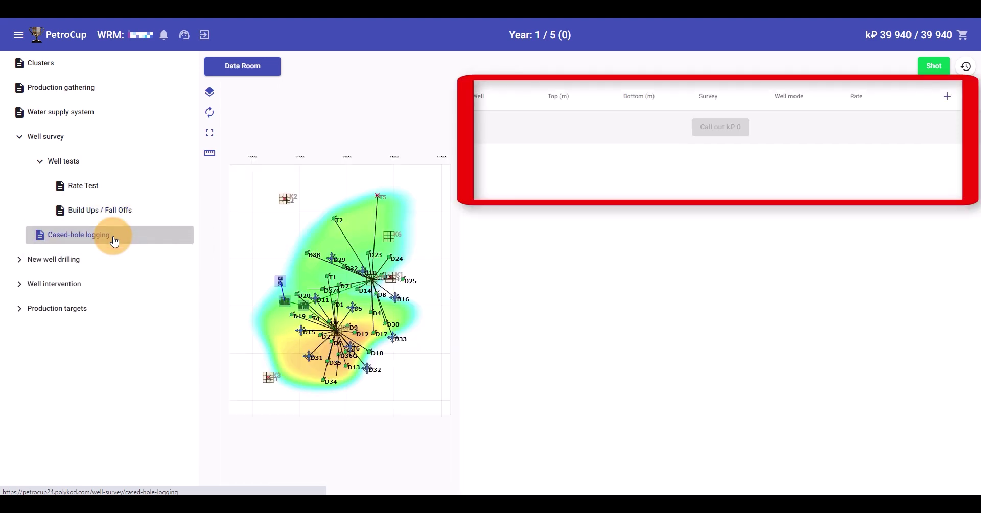
pyautogui.click(945, 96)
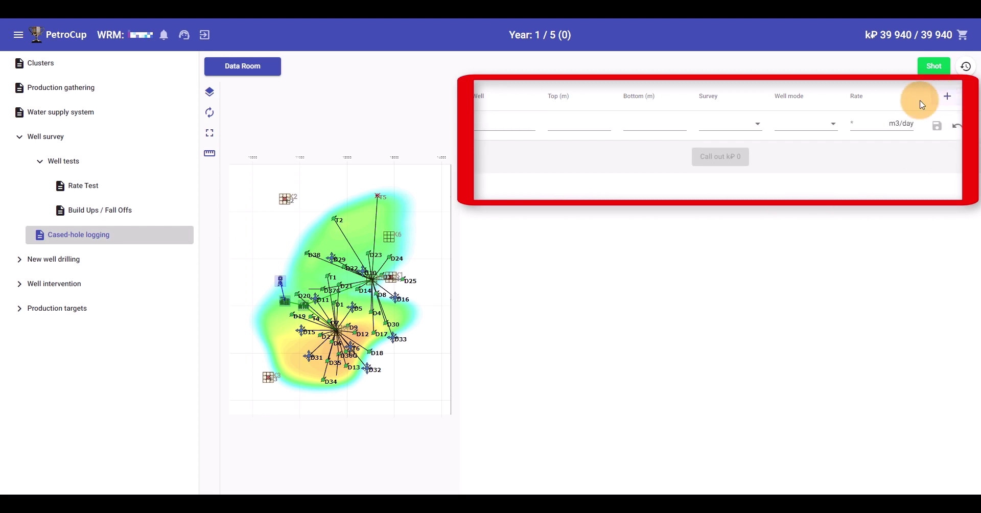
pyautogui.click(526, 124)
pyautogui.click(511, 150)
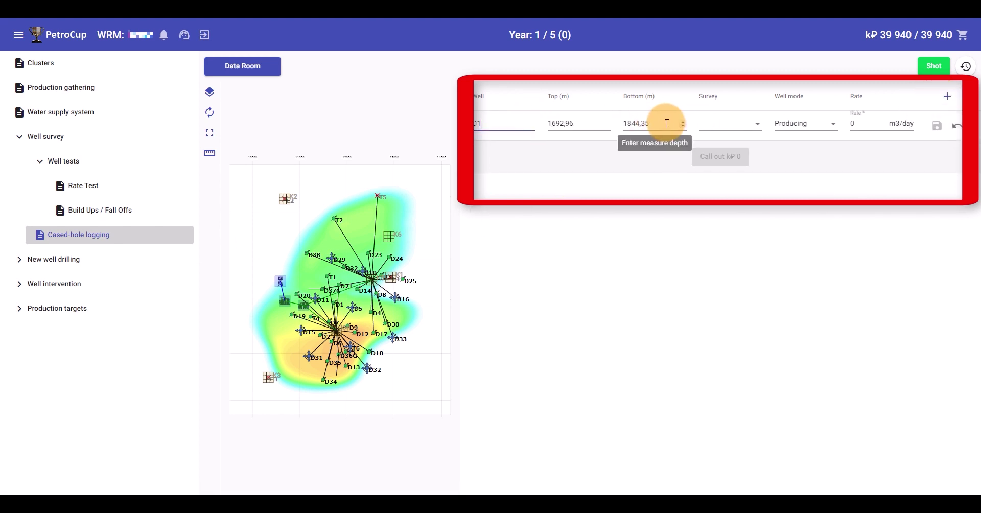
pyautogui.click(665, 124)
pyautogui.click(571, 124)
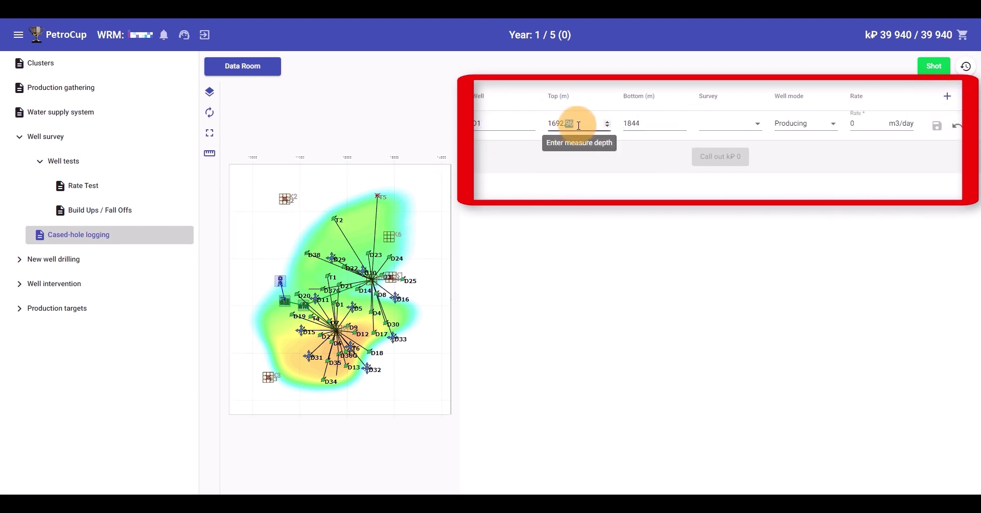
# Add Noise Log to the survey, set rate 100 m3/day, save and call out for kP 2 700
pyautogui.click(733, 124)
pyautogui.click(761, 147)
pyautogui.click(831, 192)
pyautogui.click(864, 124)
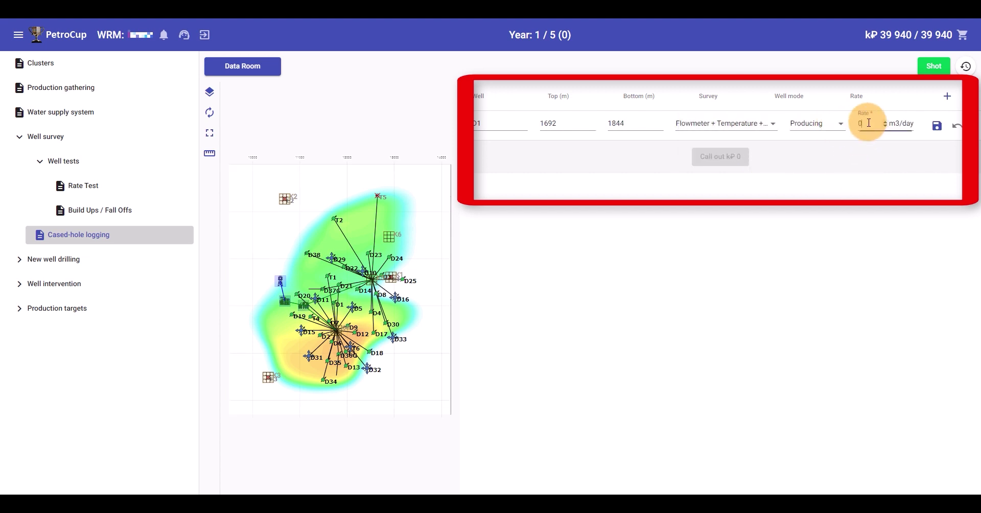
pyautogui.write('100')
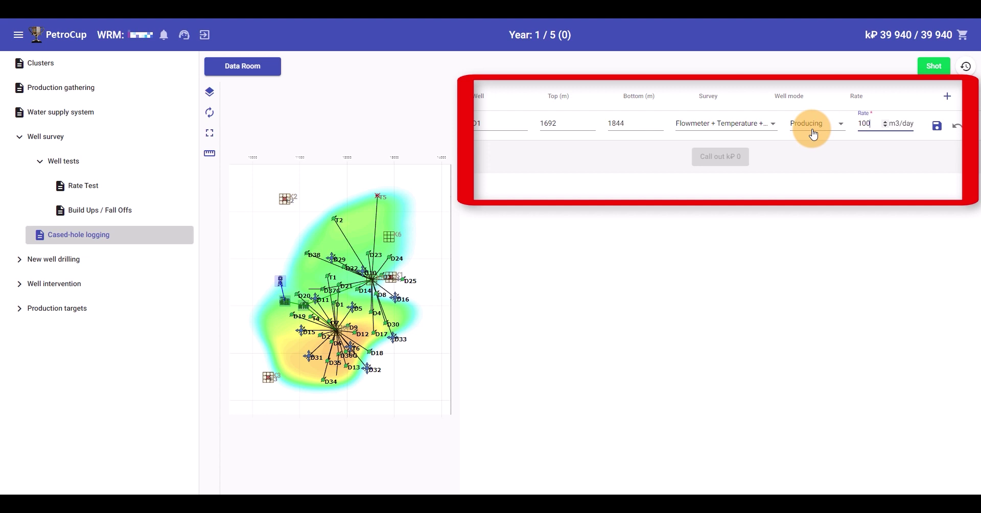
pyautogui.click(936, 126)
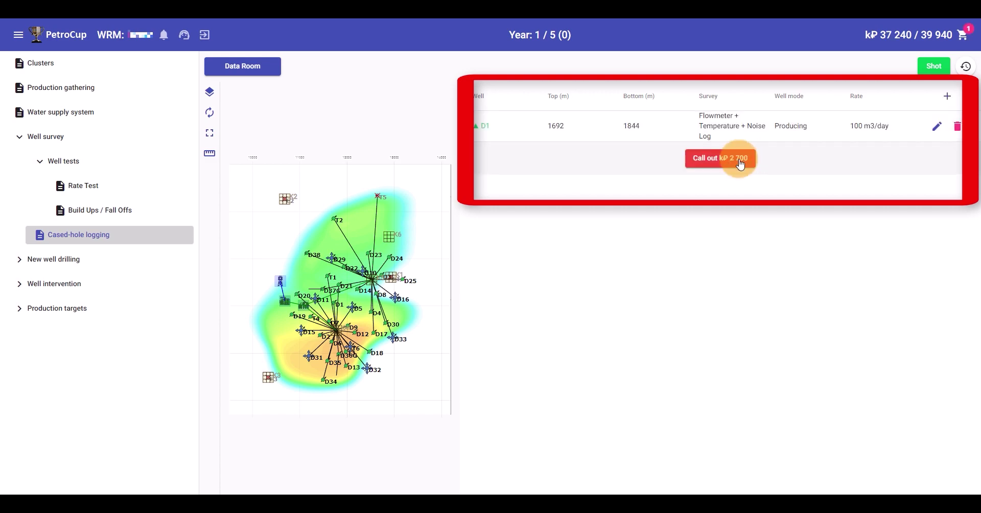
pyautogui.click(739, 160)
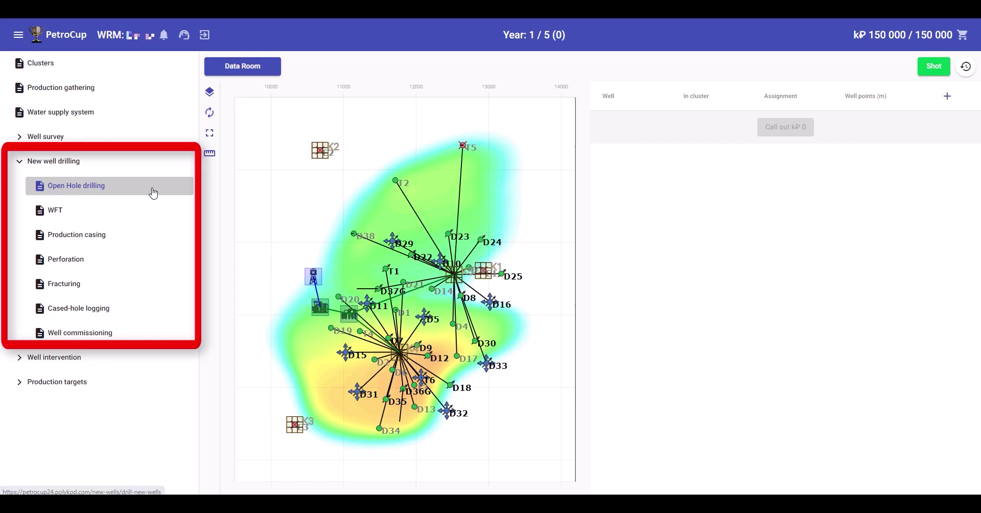
# Add new well S1 under Open Hole drilling, move it to cluster K5 and add a trajectory point
pyautogui.click(947, 102)
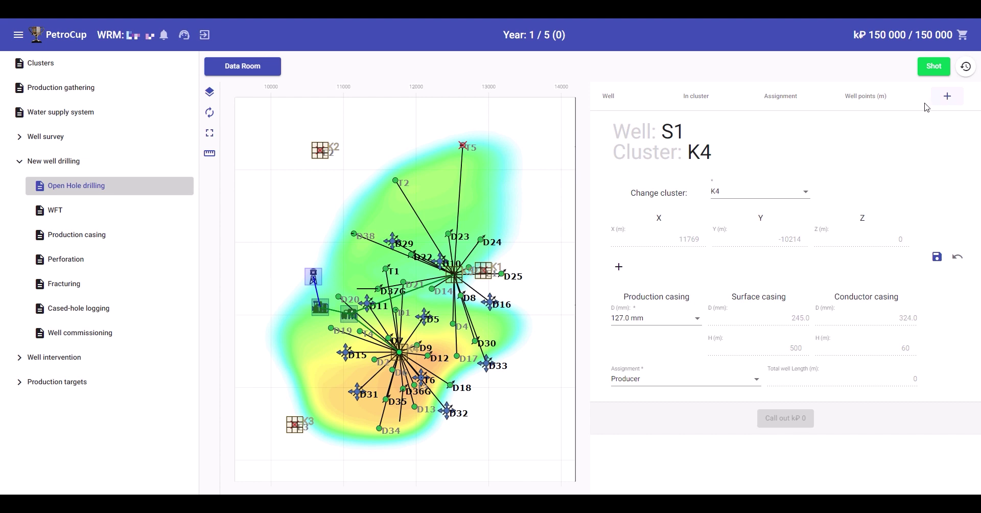
pyautogui.click(806, 195)
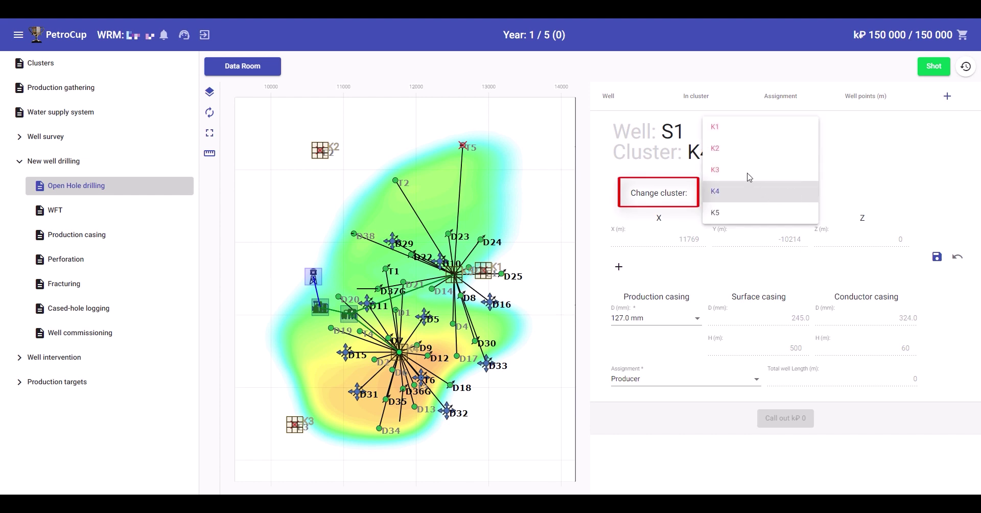
pyautogui.click(727, 213)
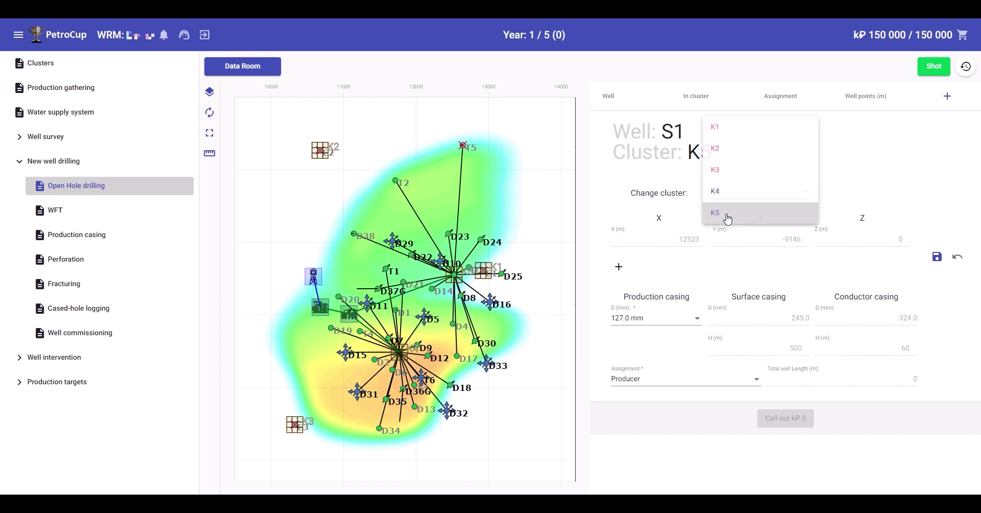
pyautogui.click(618, 266)
# Add a third trajectory point and place S1's points on the map, the second at 13680, -8875
pyautogui.click(618, 296)
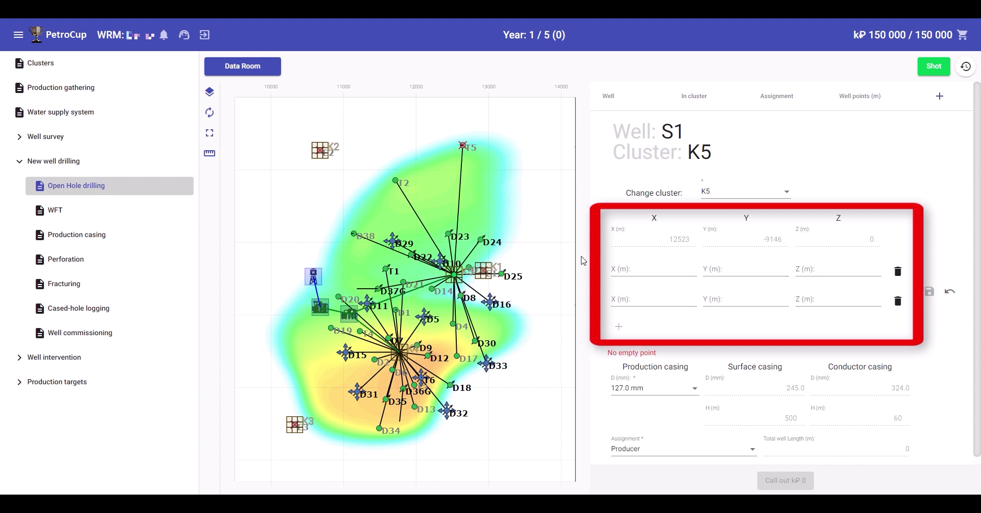
pyautogui.click(486, 207)
pyautogui.click(503, 214)
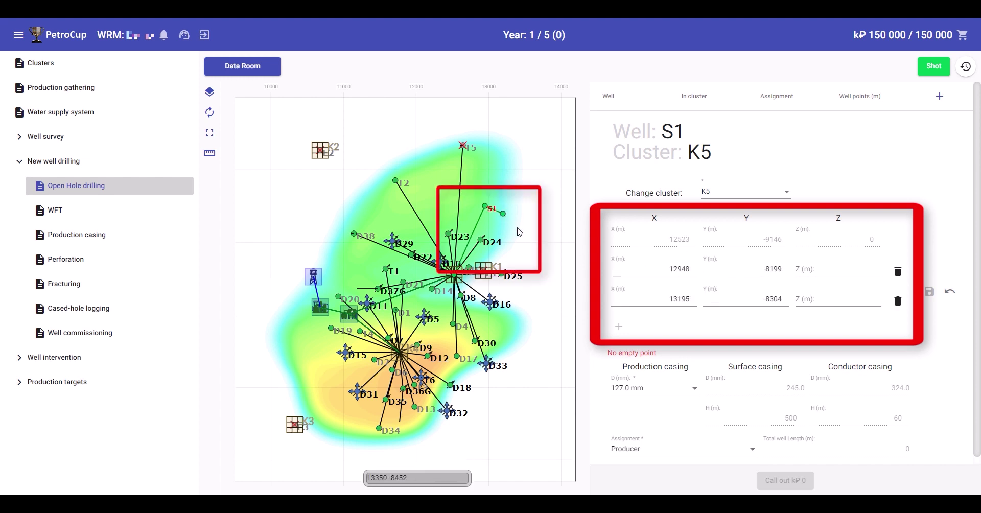
pyautogui.click(517, 228)
pyautogui.click(525, 247)
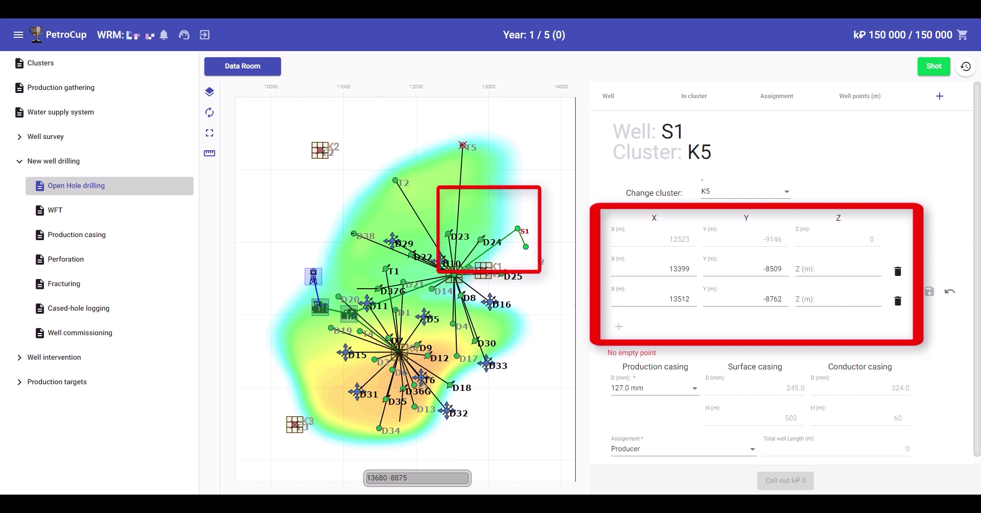
pyautogui.click(537, 254)
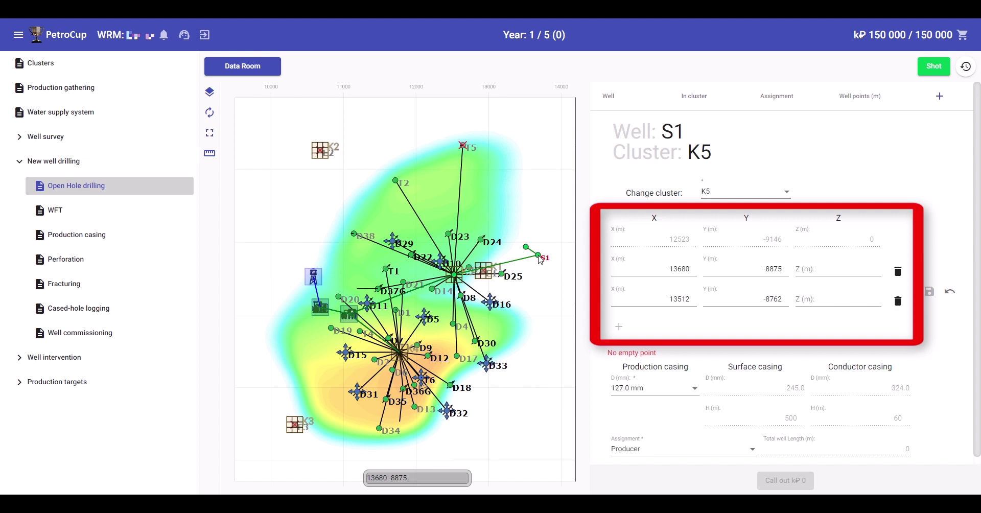
# Set the point depths to Z 1900 and 1910 and save well S1
pyautogui.click(861, 267)
pyautogui.write('1900')
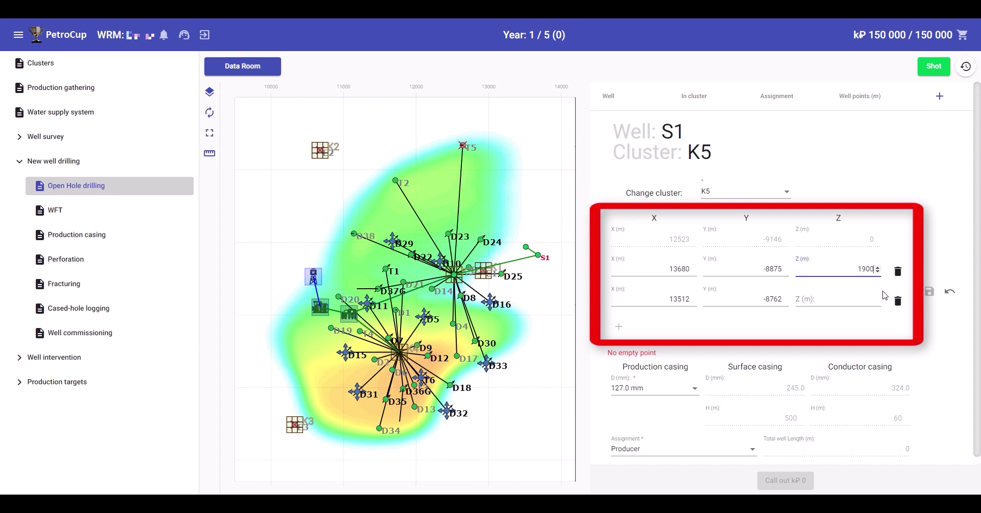
pyautogui.click(864, 298)
pyautogui.write('1910')
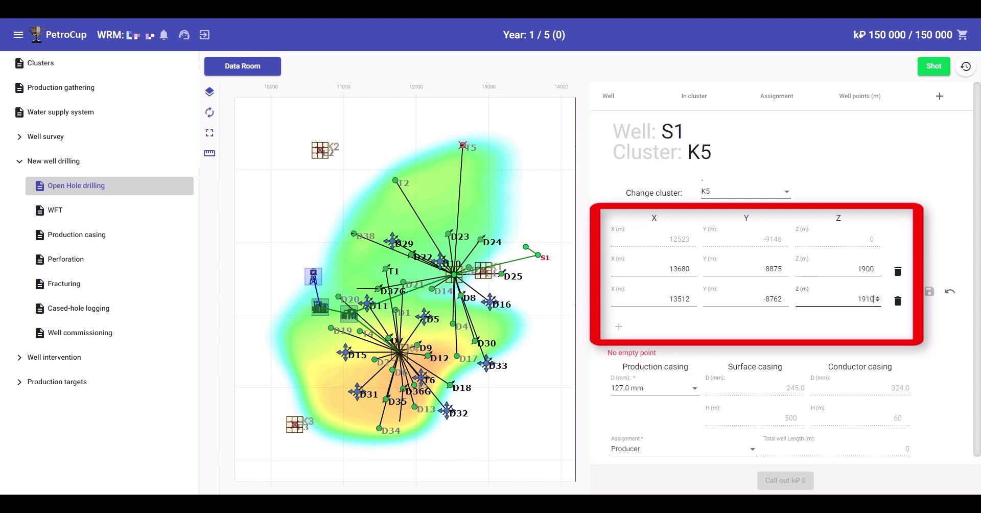
pyautogui.click(925, 300)
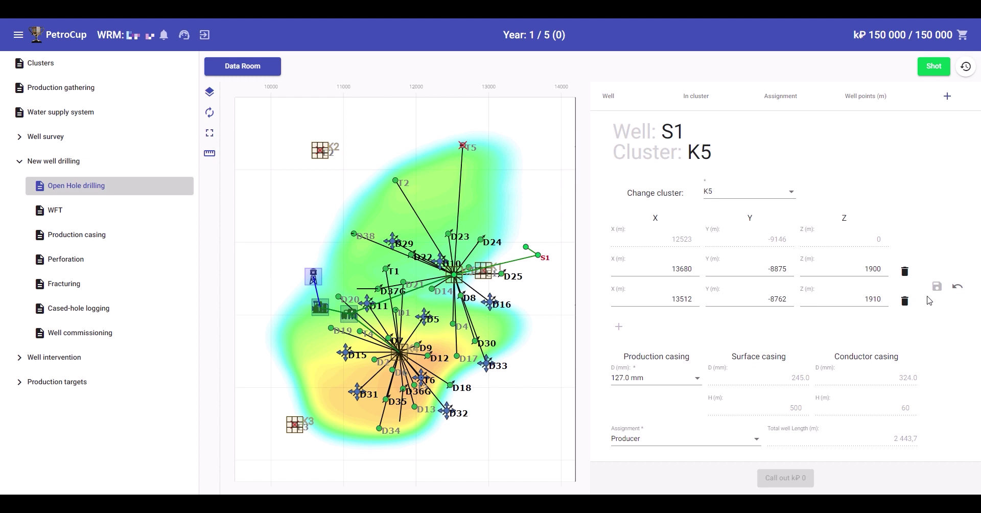
pyautogui.click(936, 286)
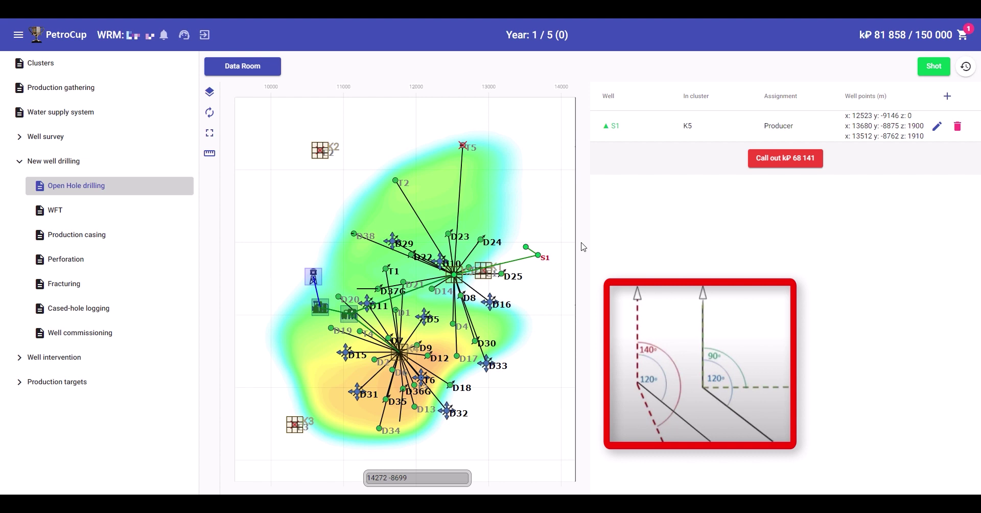
# Add a new well row, creating producer S2
pyautogui.click(946, 96)
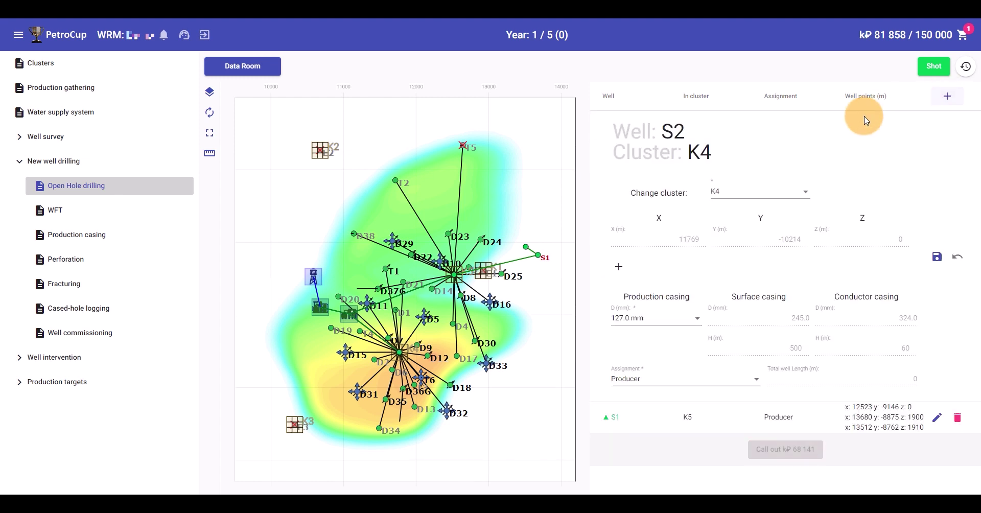
# Move S2 to cluster K5, place its target point near S1 and add another path point
pyautogui.click(744, 192)
pyautogui.click(733, 216)
pyautogui.click(526, 220)
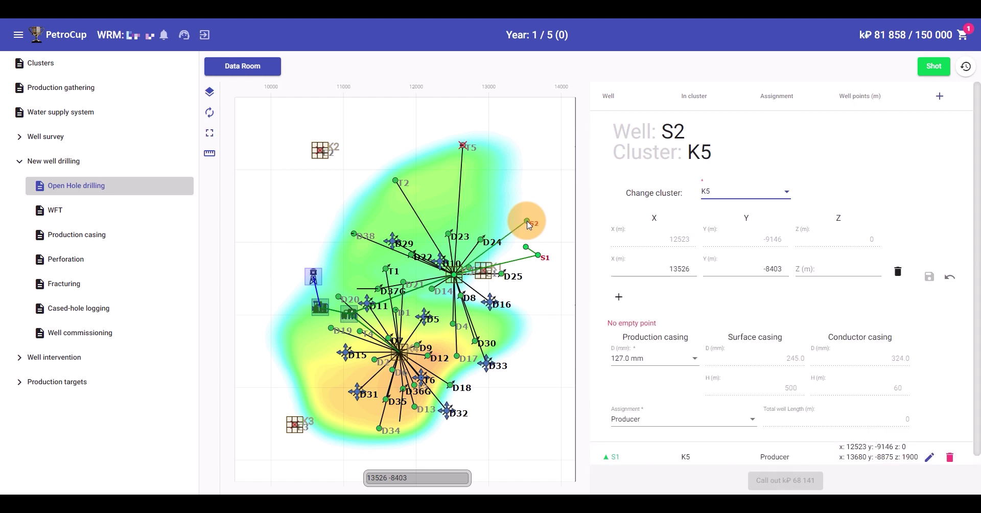
pyautogui.click(618, 296)
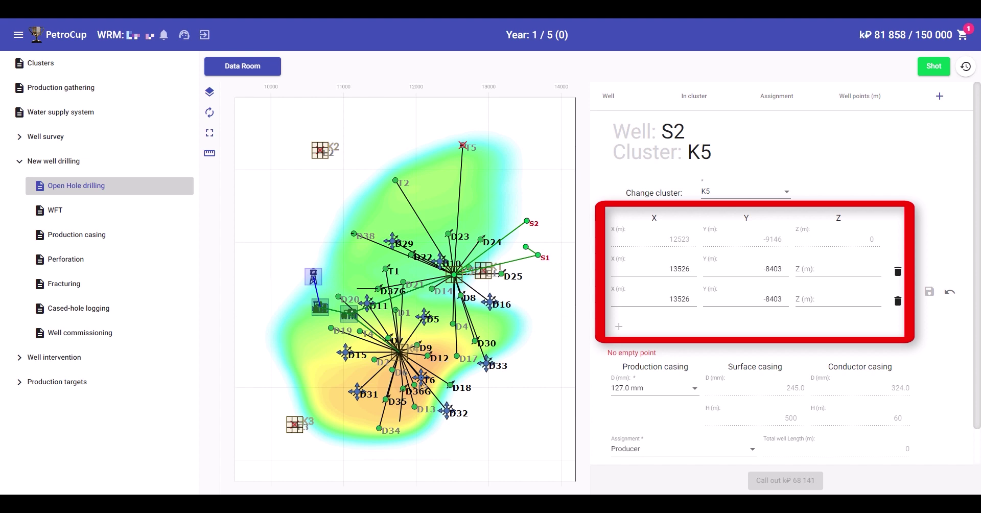
# Set S2's point depths to Z 1900 and 2100, make it an Injector and save
pyautogui.click(818, 268)
pyautogui.write('1900')
pyautogui.click(844, 298)
pyautogui.write('2100')
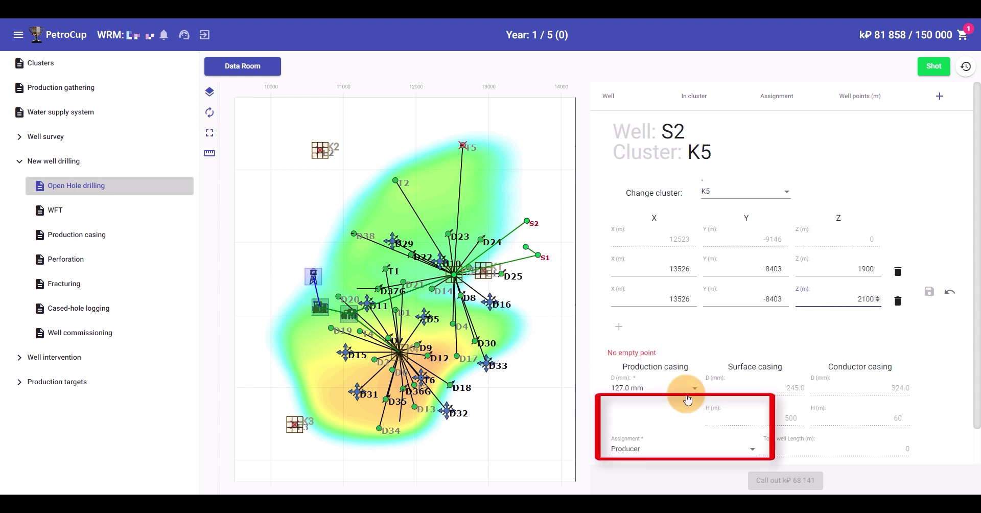
pyautogui.click(675, 450)
pyautogui.click(663, 447)
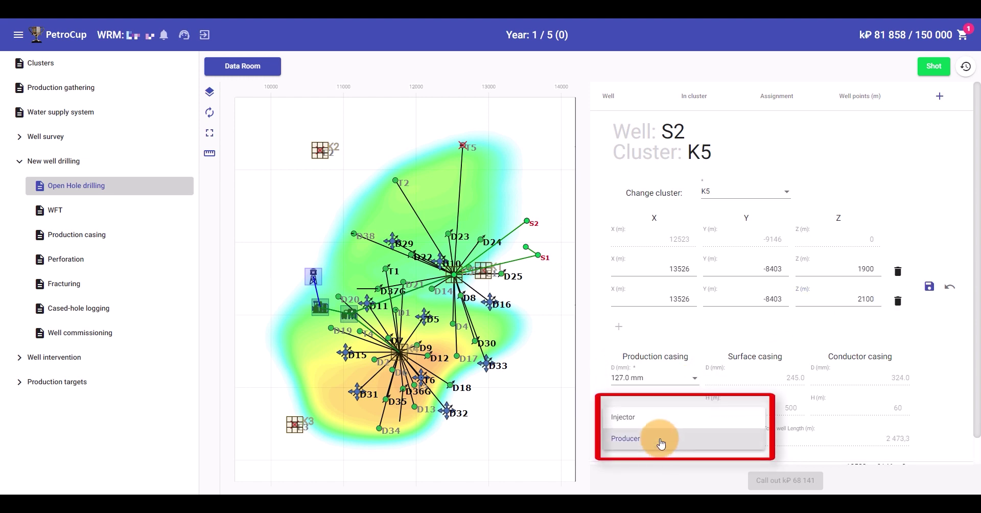
pyautogui.click(653, 416)
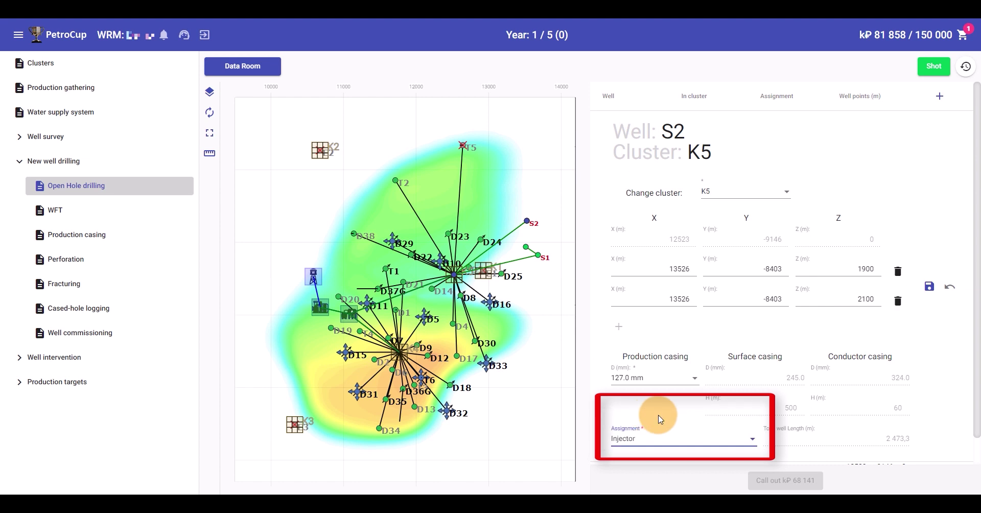
pyautogui.click(929, 286)
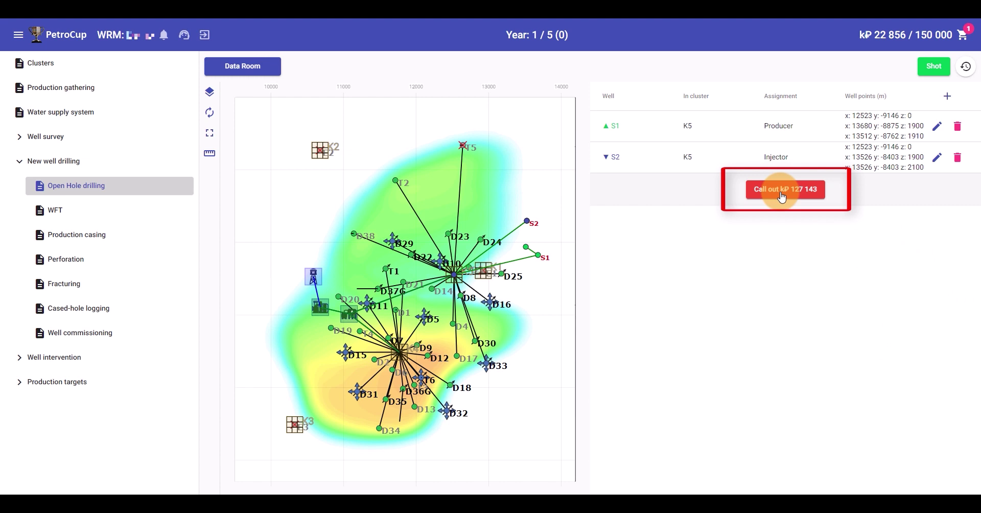
# Call out drilling of new wells S1 and S2, leaving kP 22 856 of budget
pyautogui.click(772, 193)
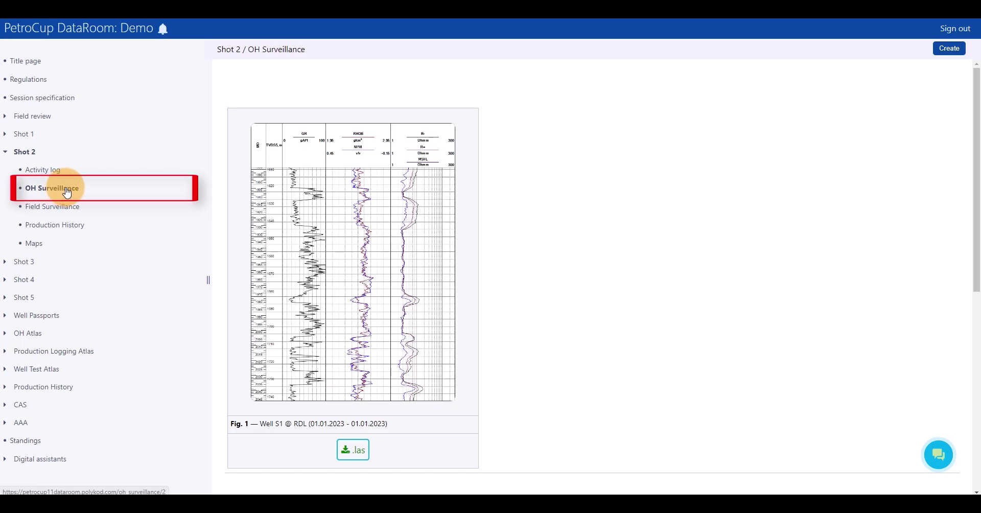
pyautogui.scroll(-8, 270, 199)
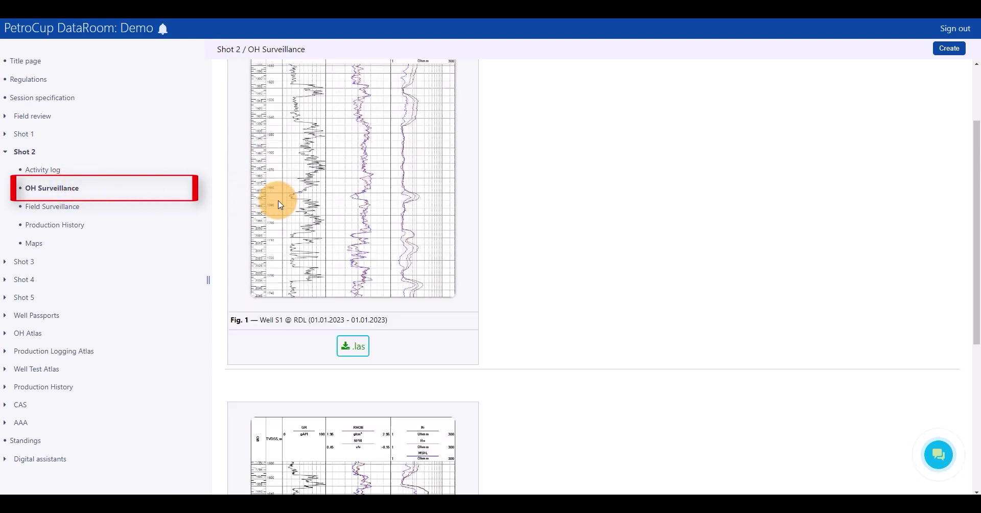
pyautogui.scroll(8, 273, 230)
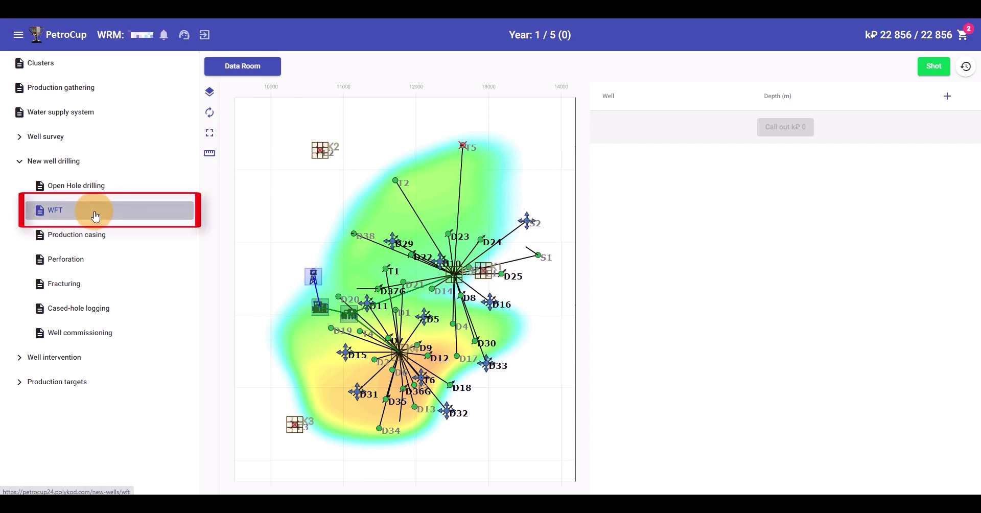
# Add a formation test (WFT) on well S1 at 2000 m depth and save it
pyautogui.click(946, 96)
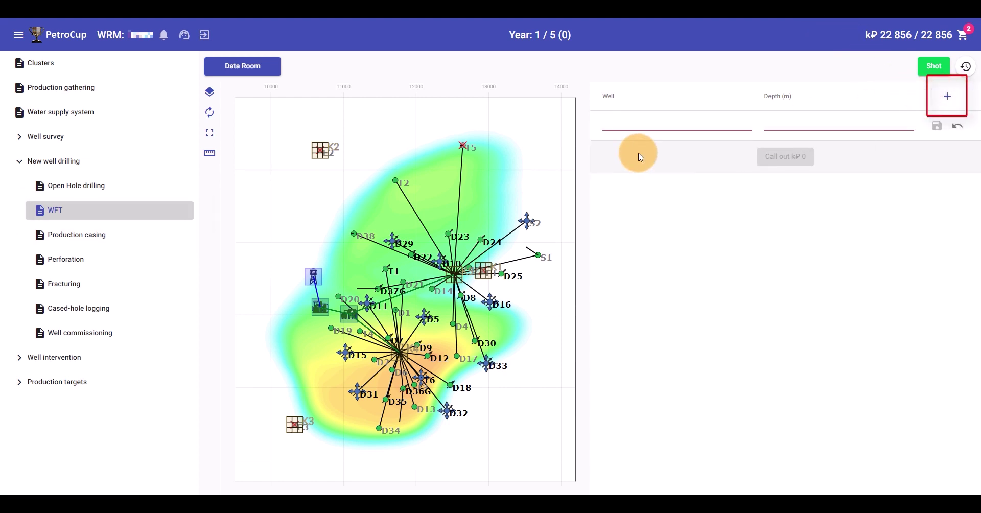
pyautogui.click(638, 128)
pyautogui.click(639, 137)
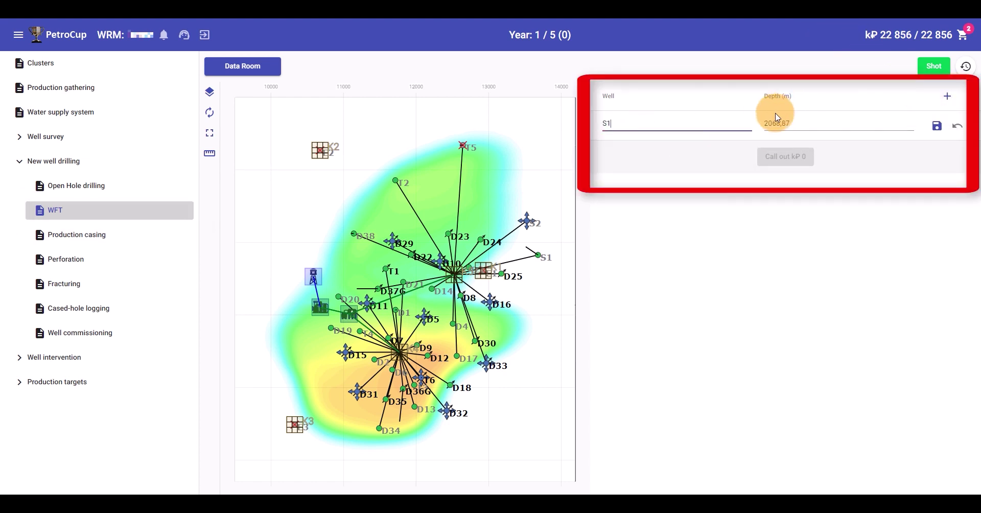
pyautogui.doubleClick(823, 123)
pyautogui.write('2000')
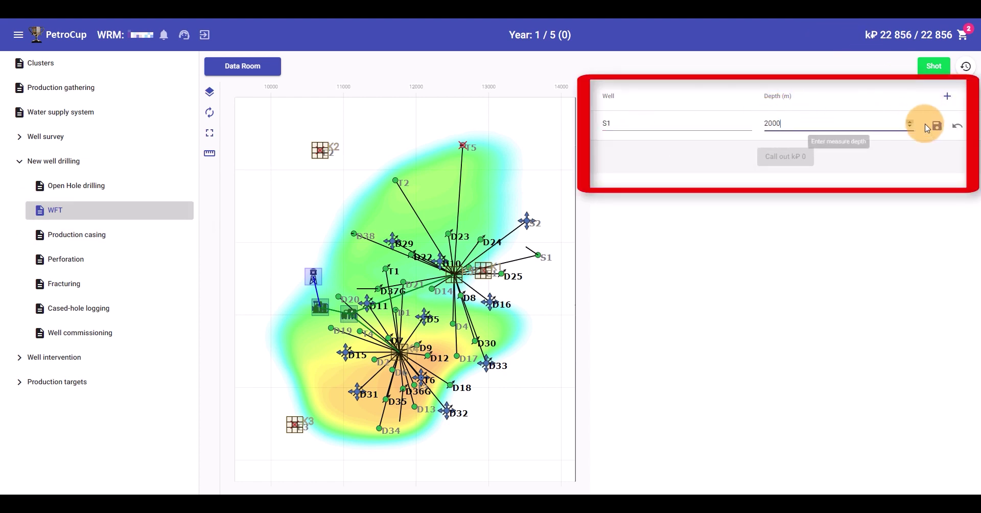
pyautogui.click(936, 126)
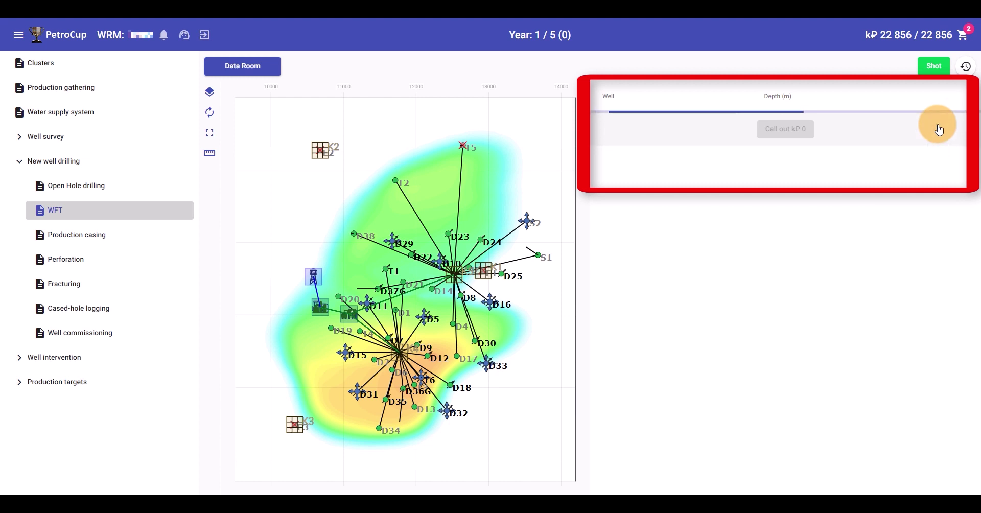
# Add an S2 formation test at 1900 m and call out both tests for kP 600
pyautogui.click(948, 97)
pyautogui.click(640, 127)
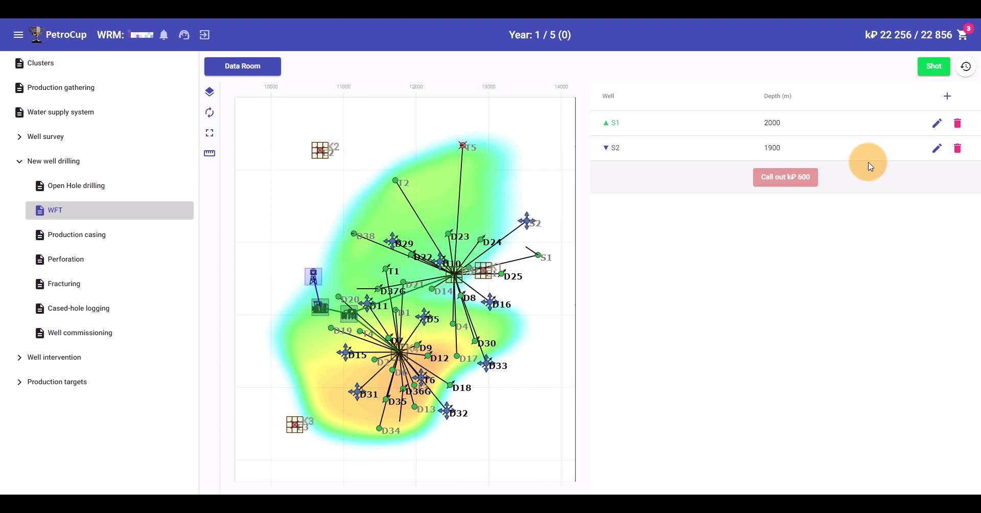
pyautogui.click(800, 177)
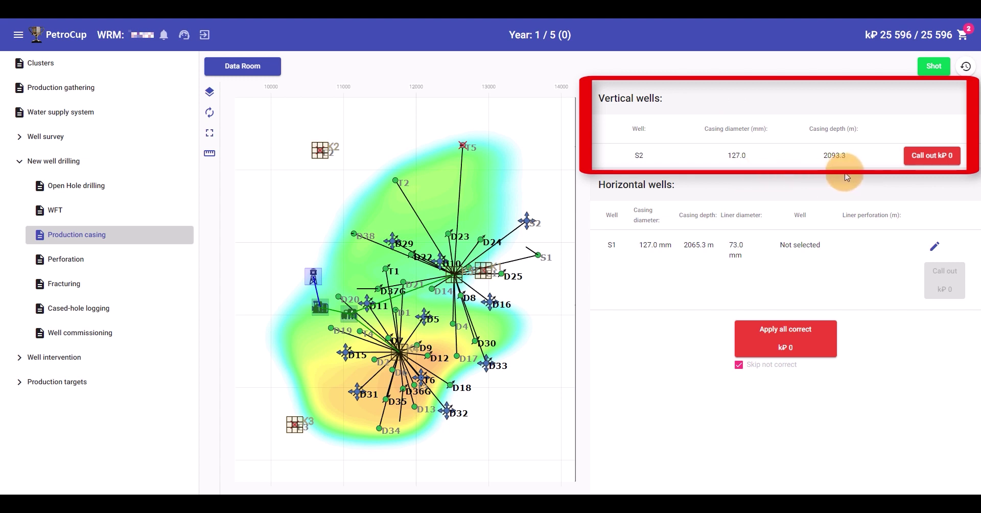
# Call out completion of well S2 and switch S1's completion type to Perforated liner
pyautogui.click(941, 161)
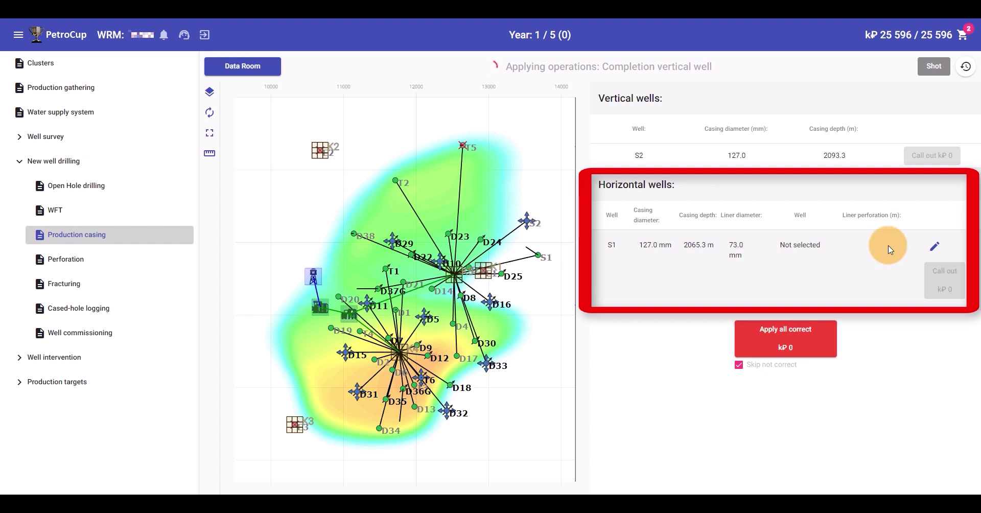
pyautogui.click(933, 250)
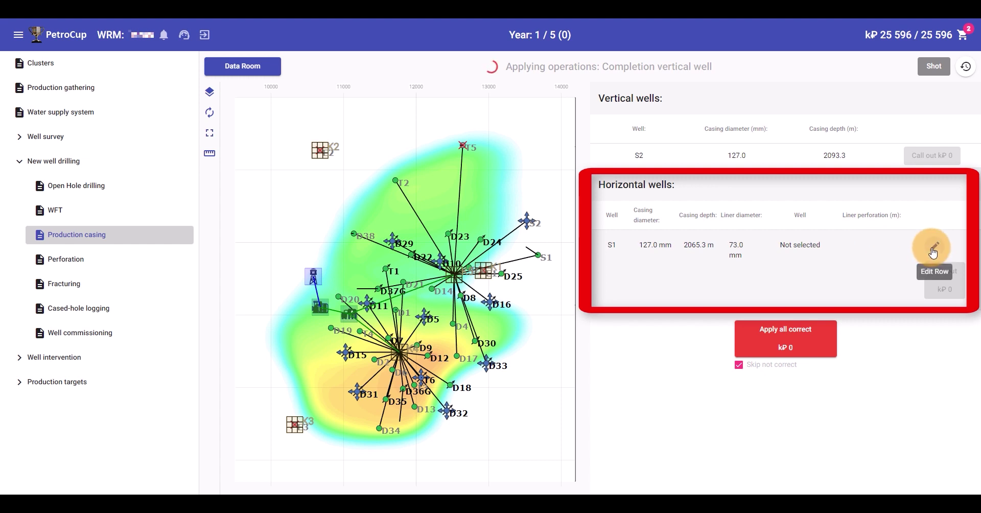
pyautogui.click(798, 248)
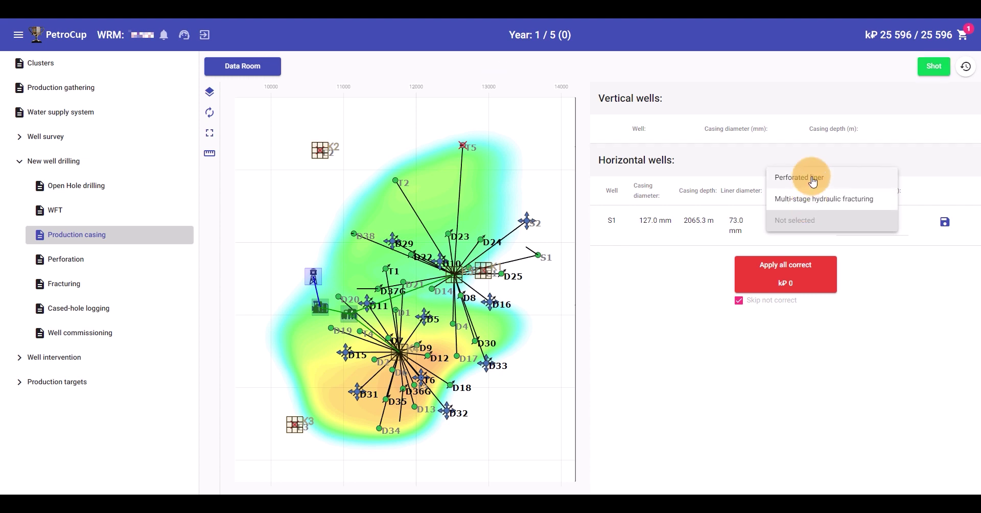
pyautogui.click(812, 182)
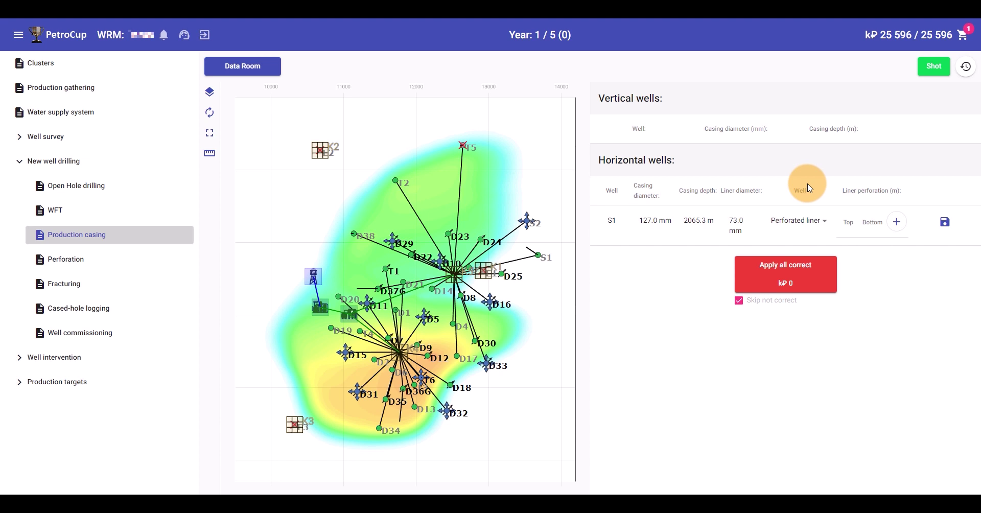
# Add a 2000–2010 m perforation interval to S1's liner and save it
pyautogui.click(896, 221)
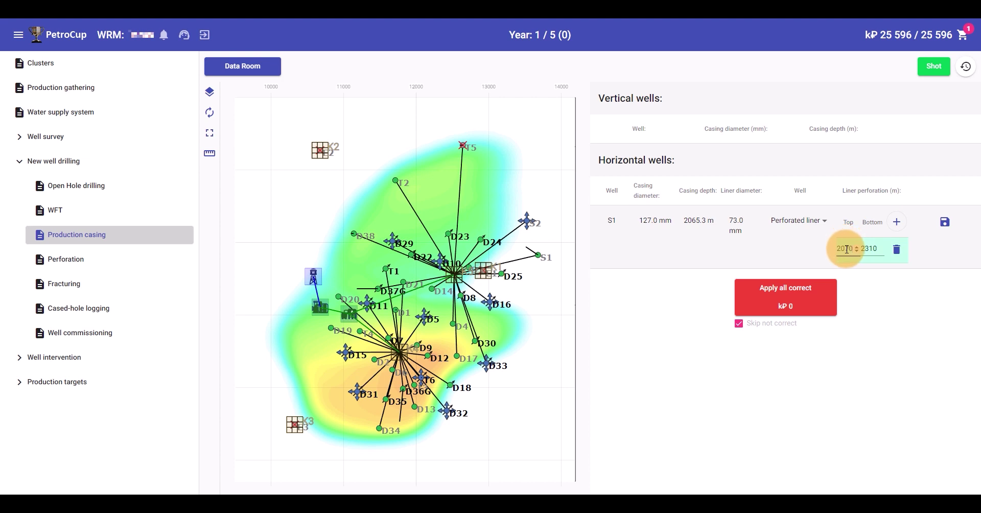
pyautogui.moveTo(847, 249); pyautogui.dragTo(856, 250)
pyautogui.write('00')
pyautogui.press('Tab')
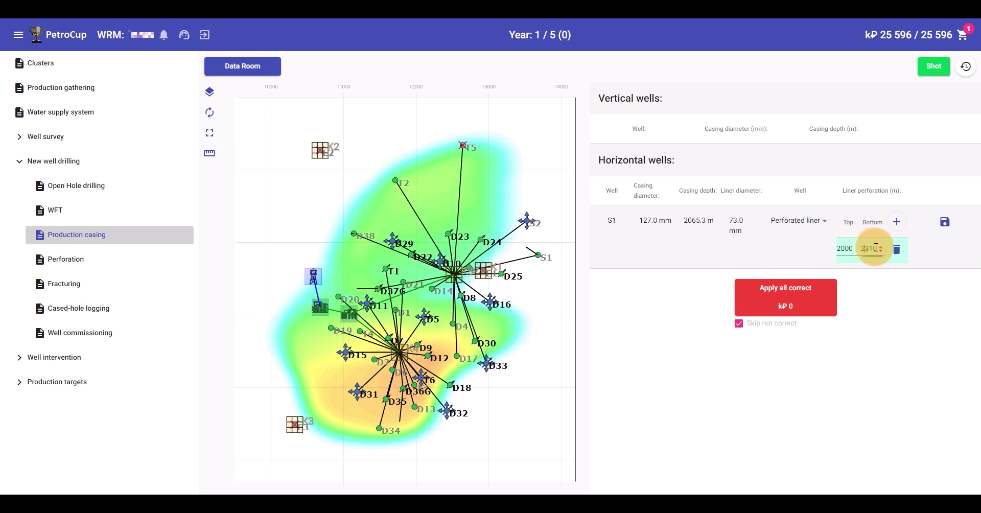
pyautogui.write('201')
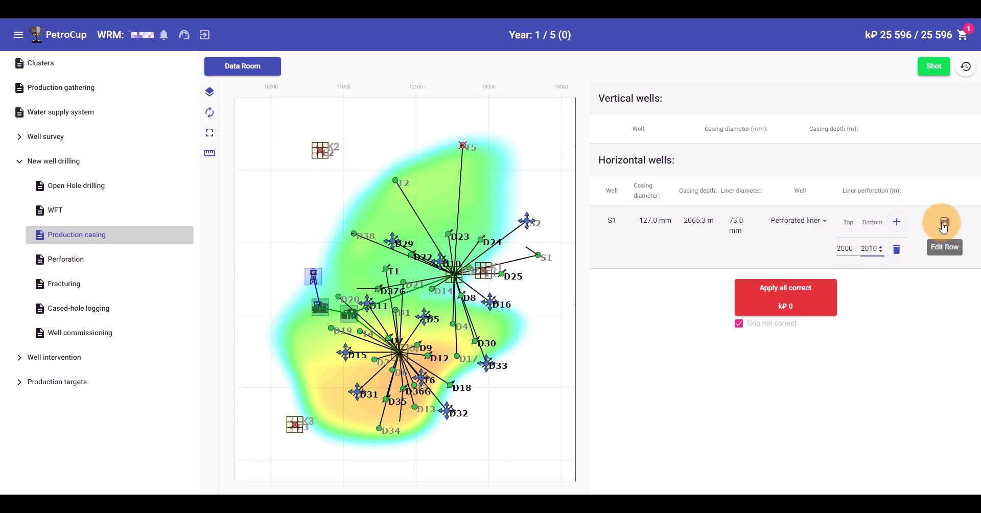
pyautogui.click(942, 224)
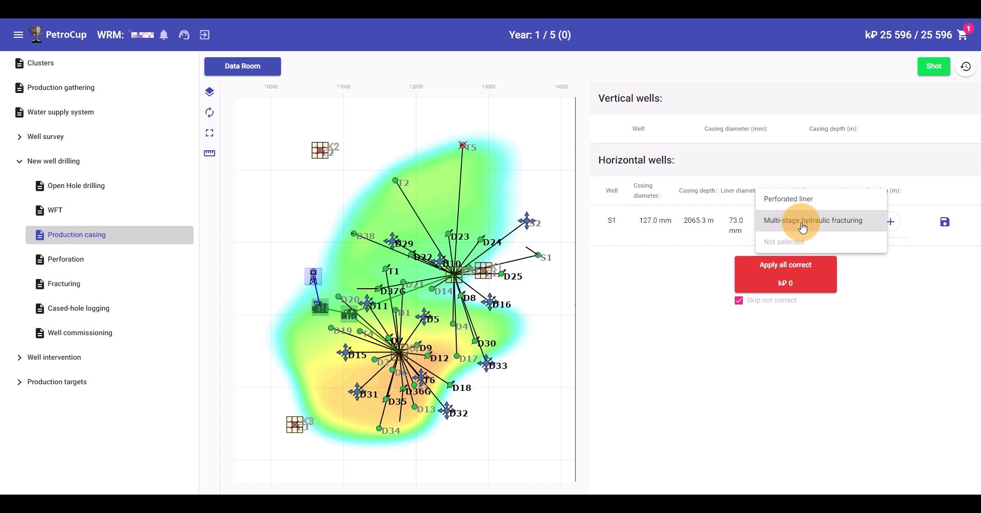
# Set S1's liner to multi-stage hydraulic fracturing with a frac port at 2000 m
pyautogui.click(802, 223)
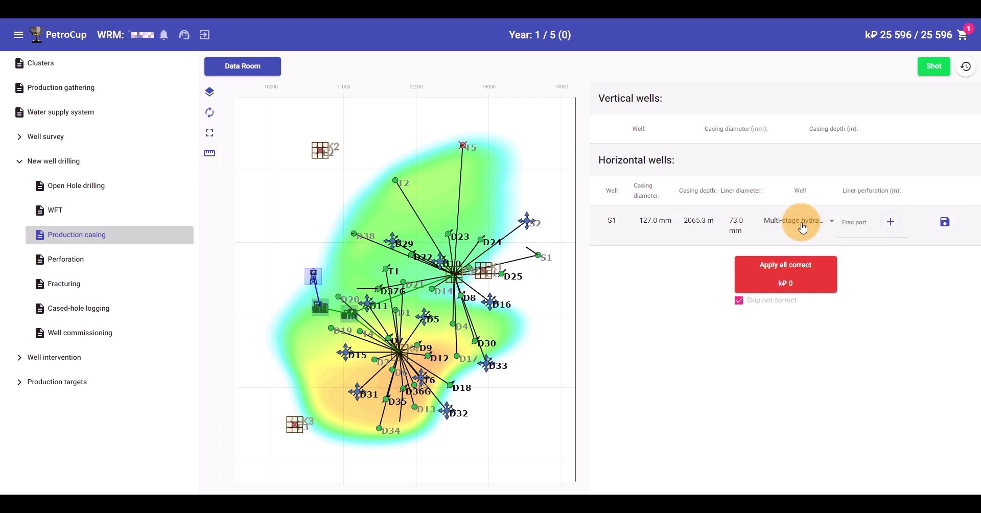
pyautogui.click(888, 223)
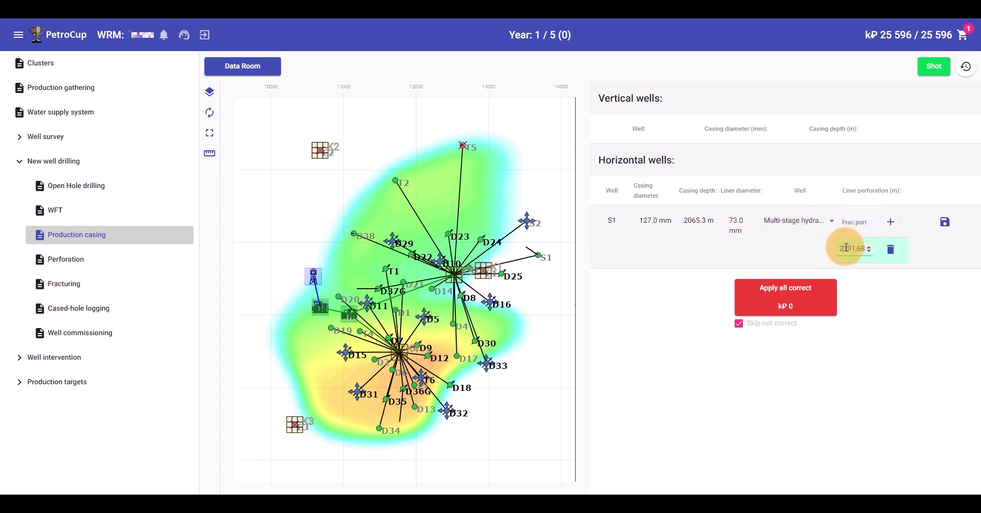
pyautogui.moveTo(846, 249); pyautogui.dragTo(874, 247)
pyautogui.write('000')
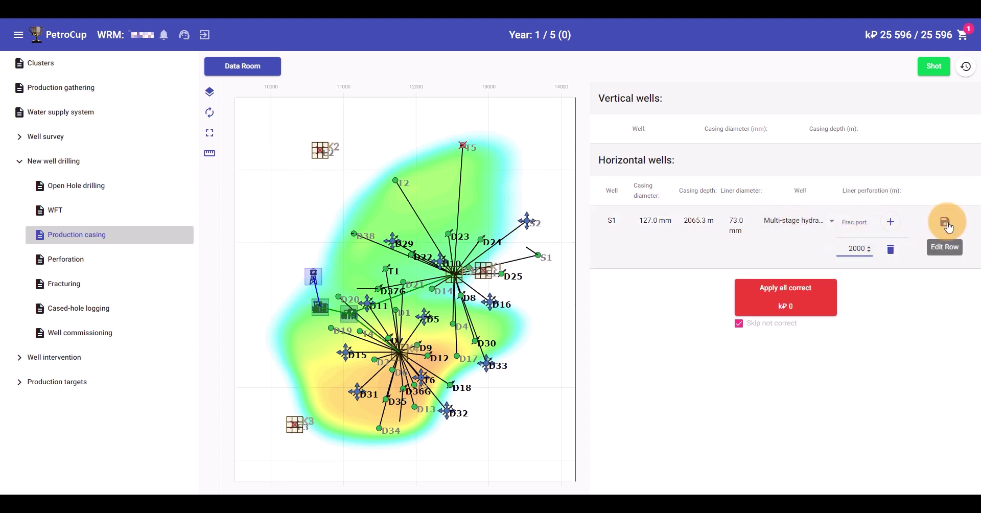
pyautogui.click(944, 221)
# Add another frac port depth to S1's liner and save the casing settings
pyautogui.click(948, 227)
pyautogui.click(888, 224)
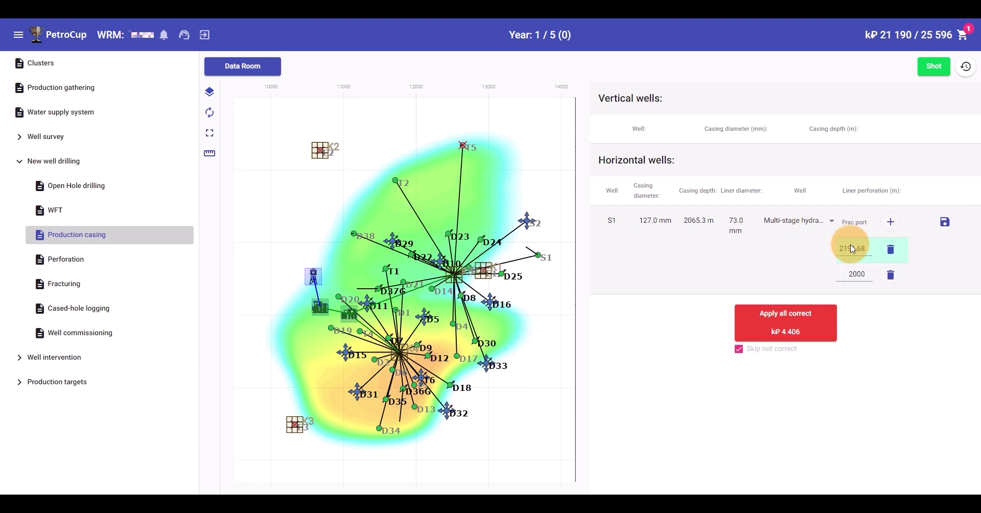
pyautogui.click(941, 228)
pyautogui.click(156, 258)
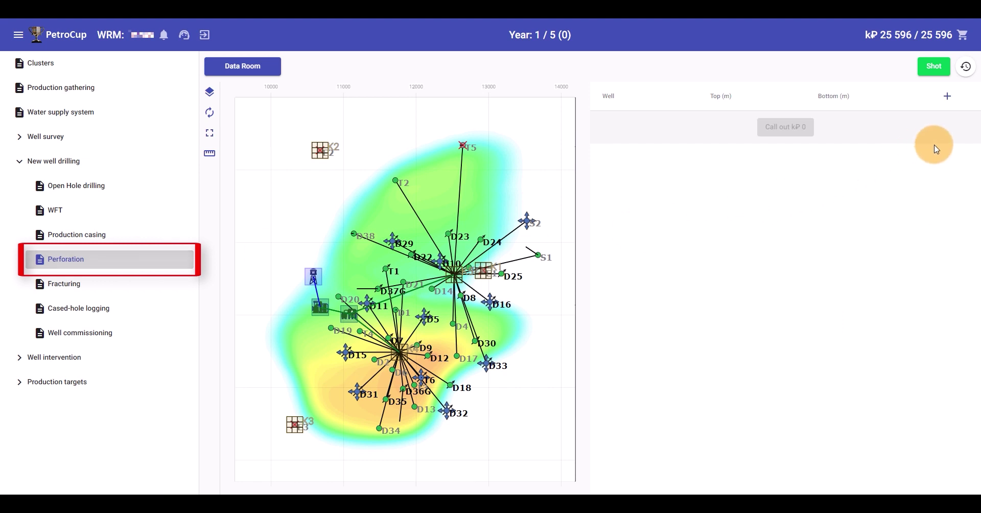
# Add a perforation row for well S2 with a top depth of 2000 m
pyautogui.click(946, 96)
pyautogui.click(669, 126)
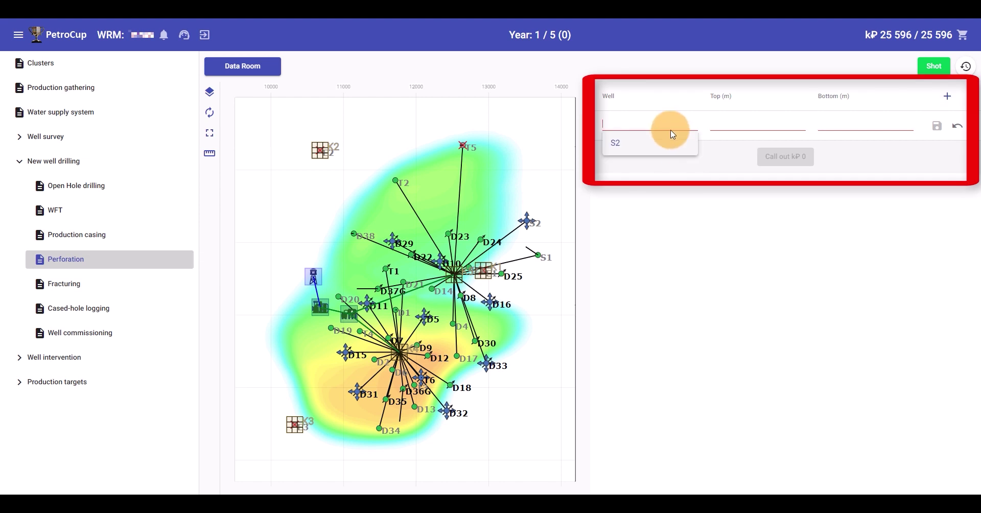
pyautogui.click(648, 147)
pyautogui.click(726, 124)
pyautogui.doubleClick(726, 125)
pyautogui.write('2000')
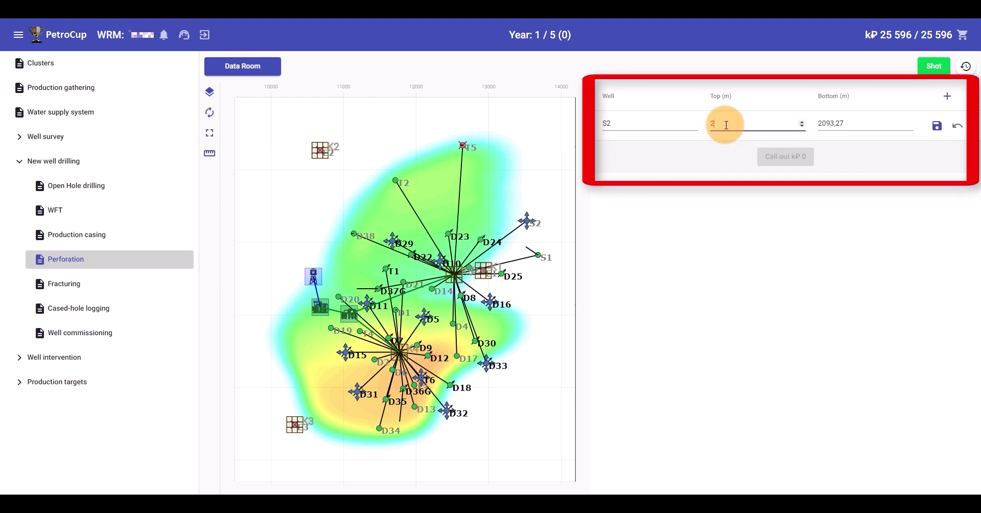
# Set S2's bottom perforation depth to 2010 m, save, and call out the job
pyautogui.doubleClick(823, 128)
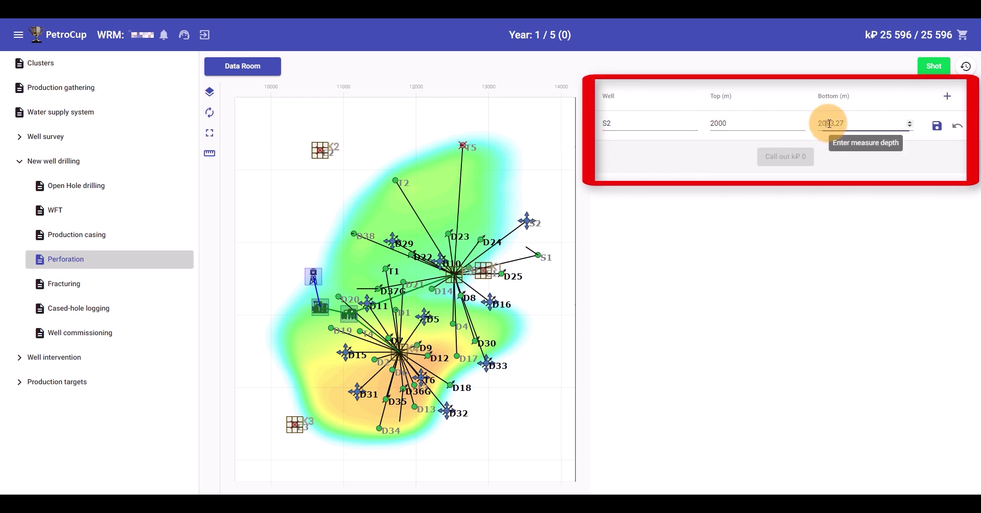
pyautogui.write('2010')
pyautogui.click(933, 132)
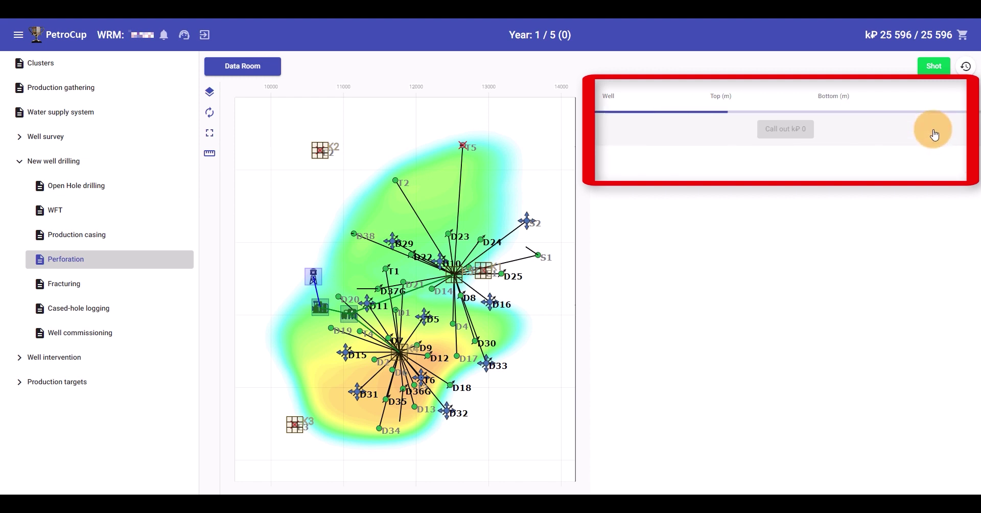
pyautogui.click(782, 153)
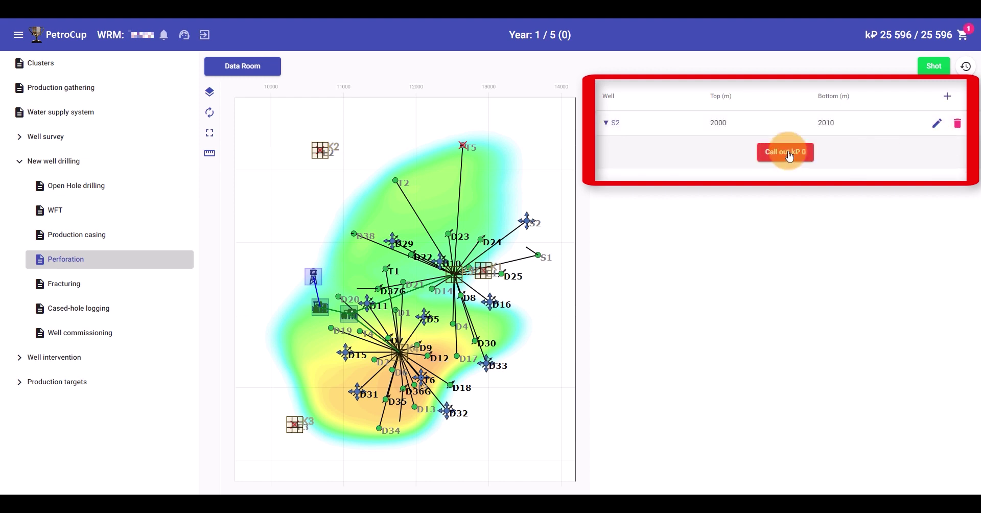
pyautogui.click(64, 284)
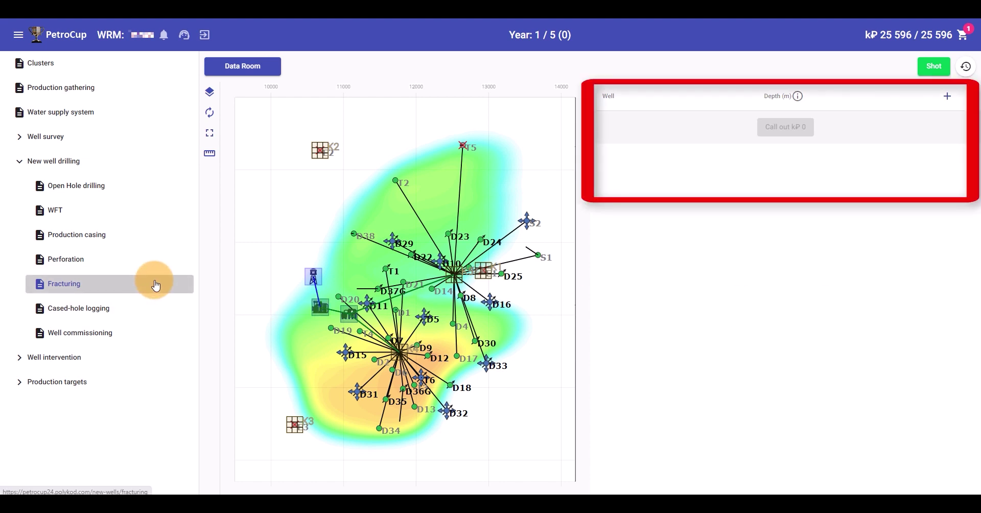
# Add a fracturing row for well S2 at 2060 m depth and save it
pyautogui.click(946, 96)
pyautogui.click(685, 125)
pyautogui.click(638, 145)
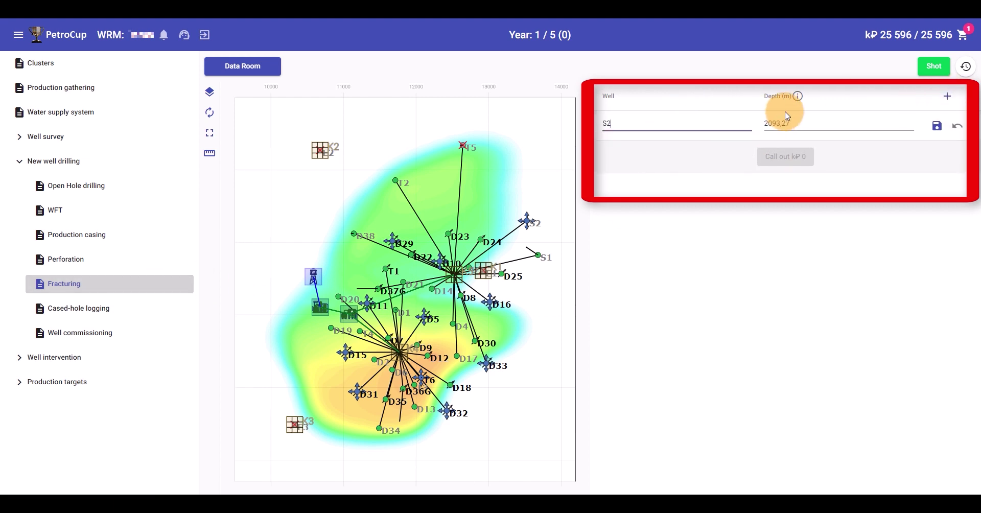
pyautogui.doubleClick(774, 122)
pyautogui.write('2060')
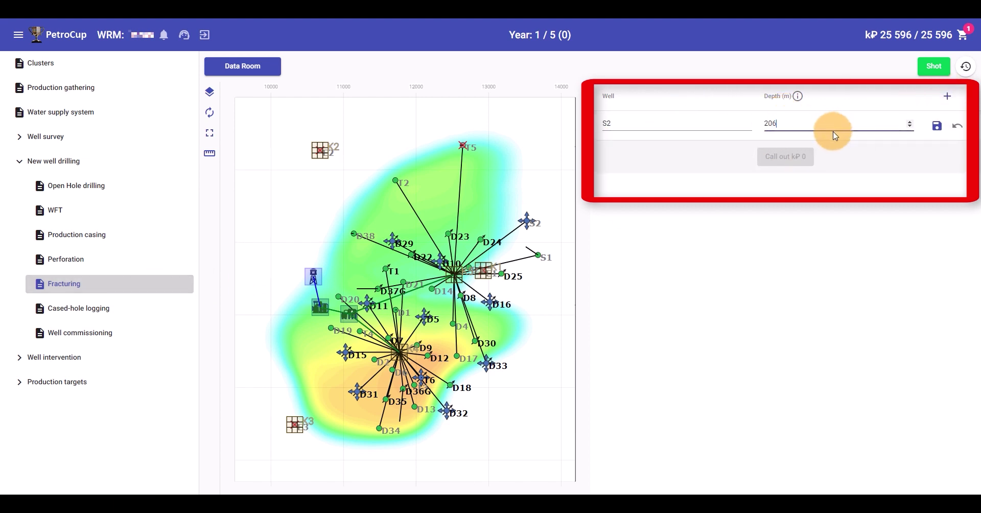
pyautogui.click(938, 125)
pyautogui.click(151, 309)
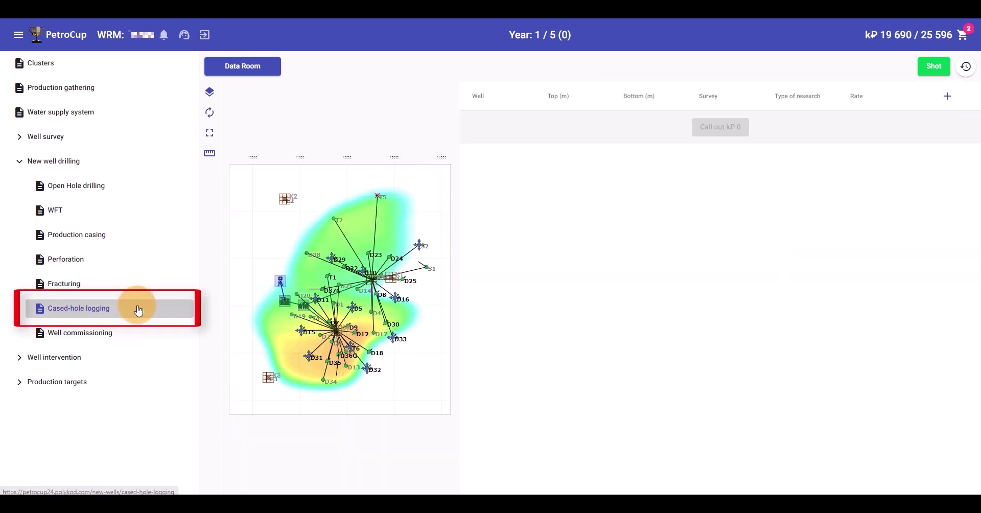
# Save a flowmeter, temperature and noise log row for S1 at 100 m3/day and call it out
pyautogui.click(947, 96)
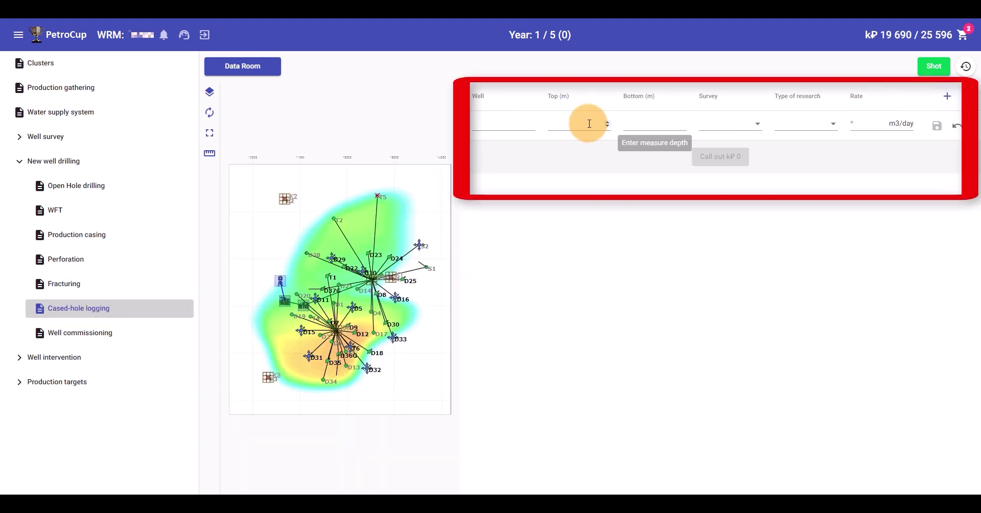
pyautogui.click(531, 126)
pyautogui.click(518, 142)
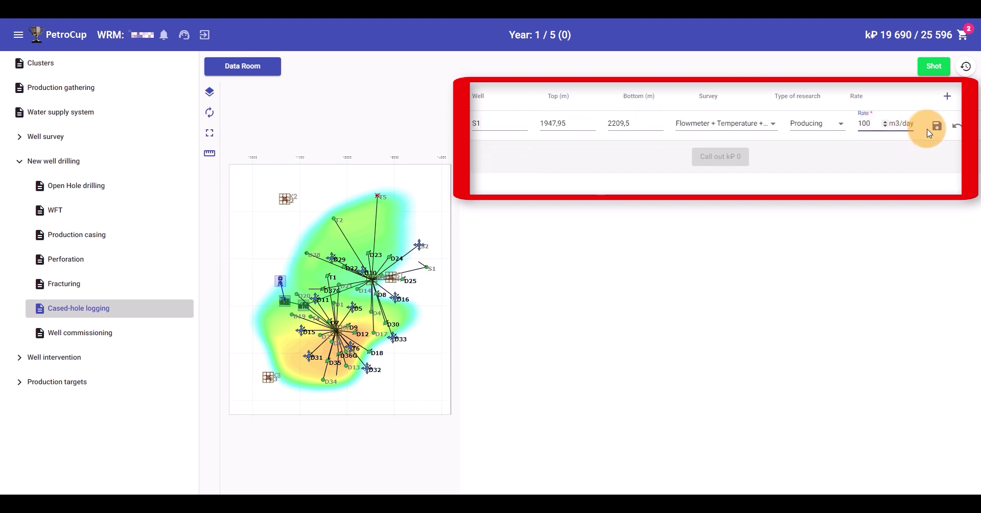
pyautogui.click(937, 126)
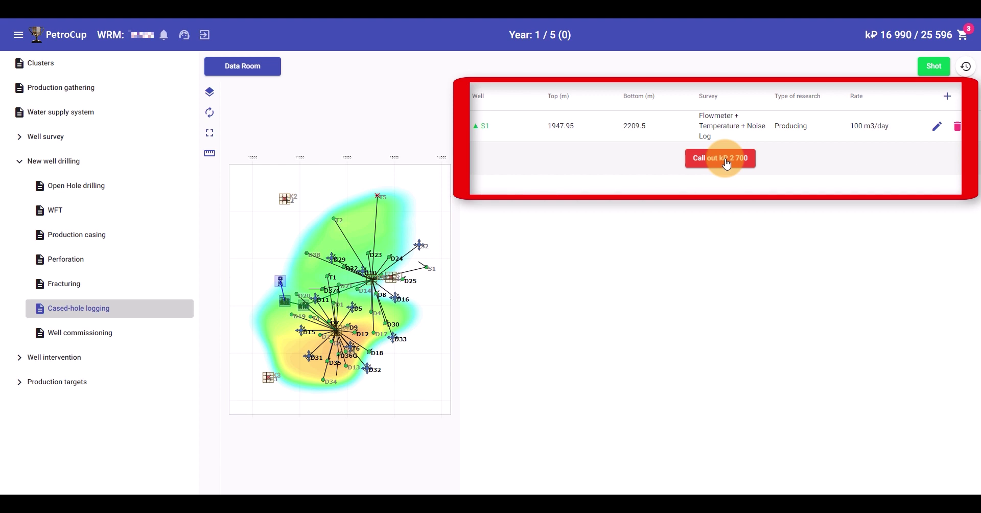
pyautogui.click(105, 330)
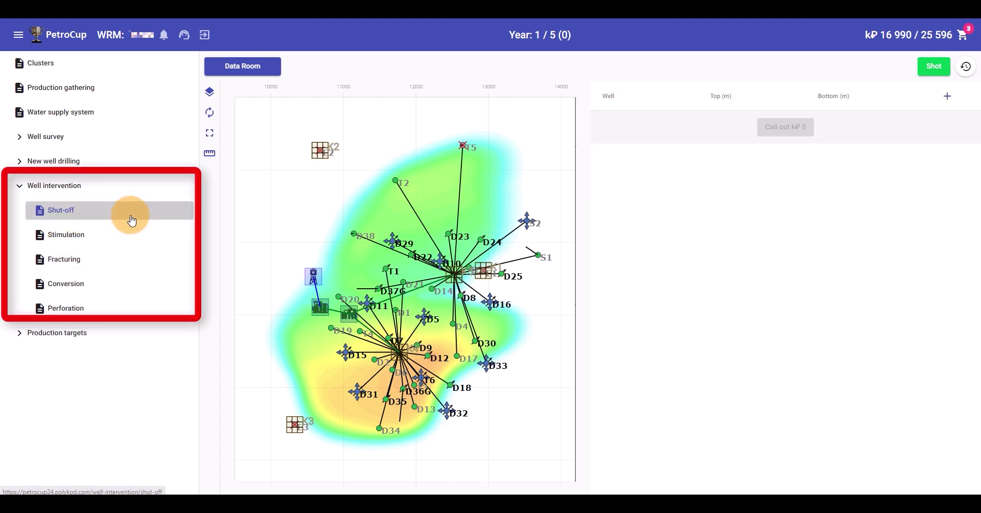
# Add a shut-off row for well D2 with top depth changed to 1670 m and save it
pyautogui.click(945, 105)
pyautogui.click(657, 123)
pyautogui.click(639, 166)
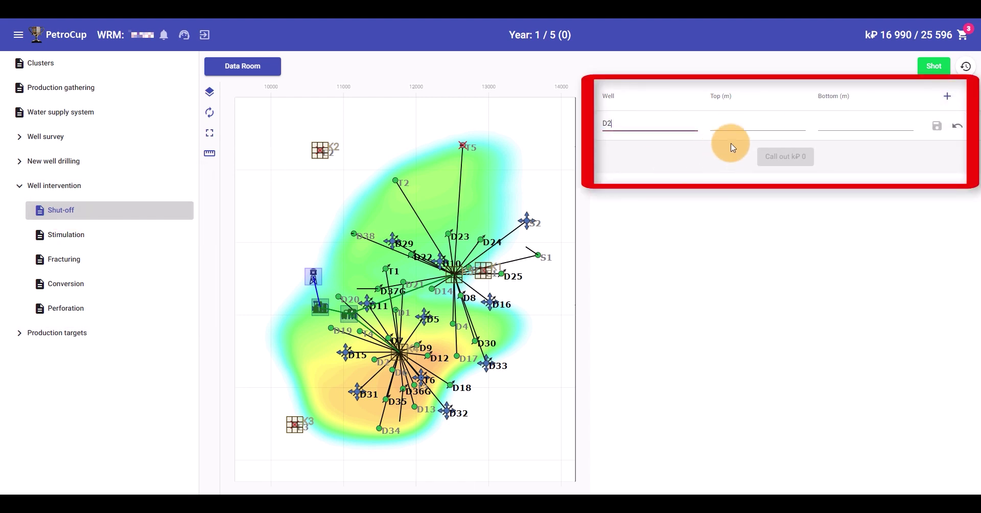
pyautogui.click(744, 126)
pyautogui.moveTo(721, 120); pyautogui.dragTo(741, 122)
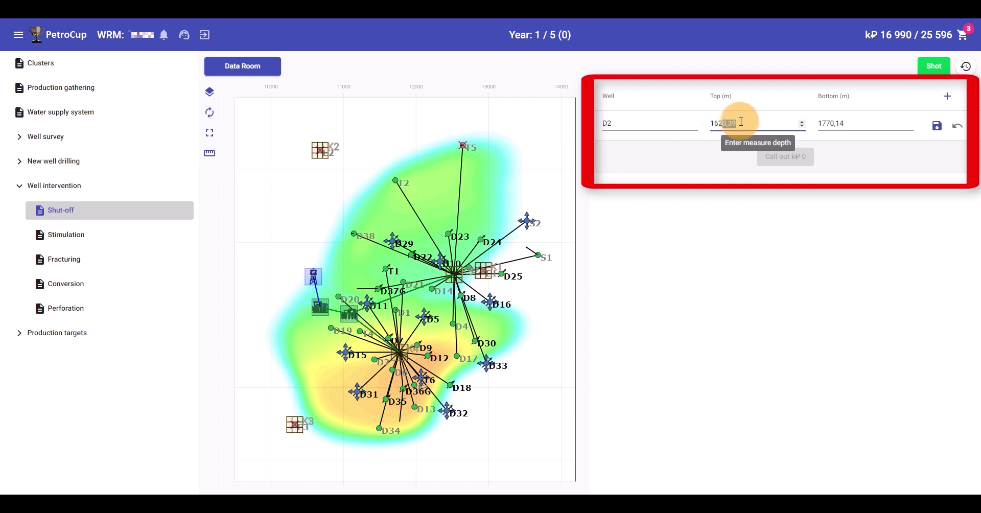
pyautogui.press('BackSpace')
pyautogui.press('BackSpace')
pyautogui.write('70')
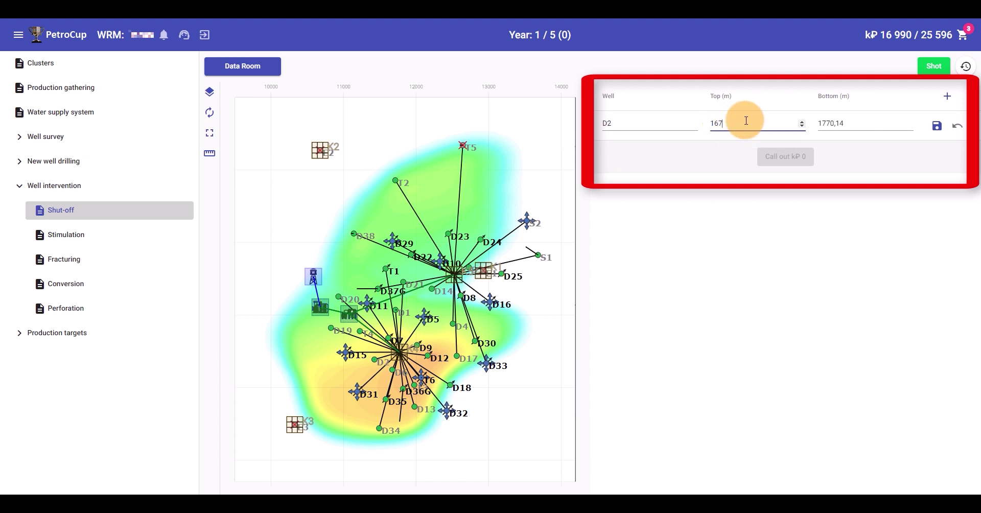
pyautogui.click(928, 133)
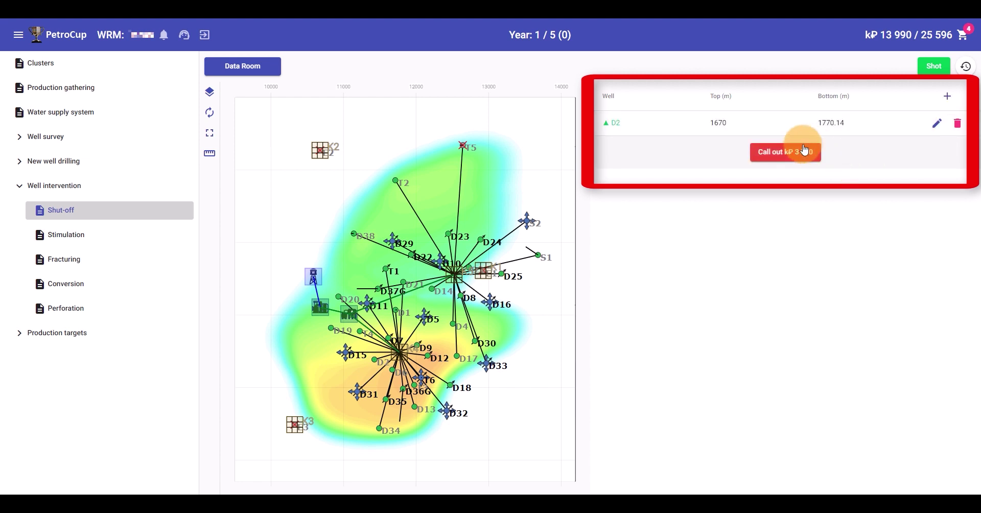
pyautogui.click(182, 236)
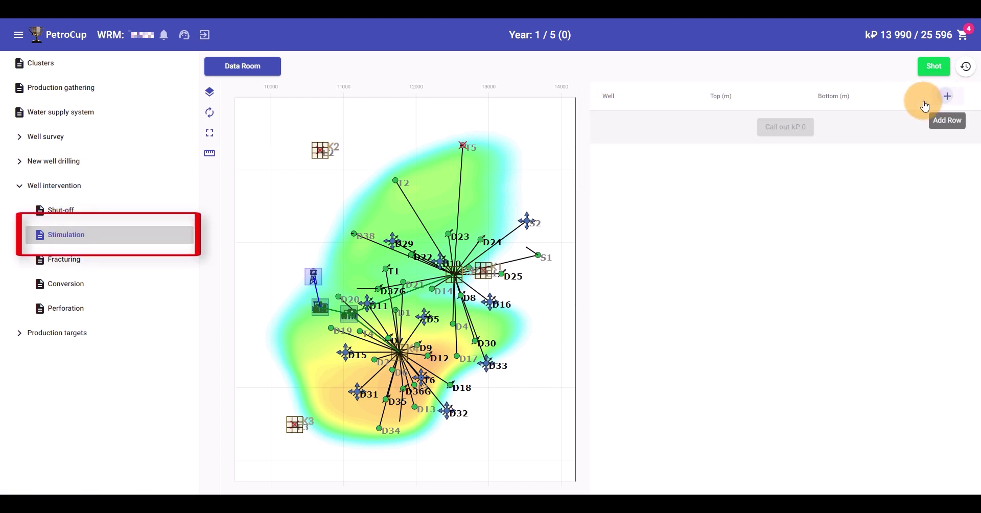
# Add and save a stimulation row for well D5 over the default 1696.88–1848.1 m interval
pyautogui.click(947, 96)
pyautogui.click(669, 124)
pyautogui.click(624, 241)
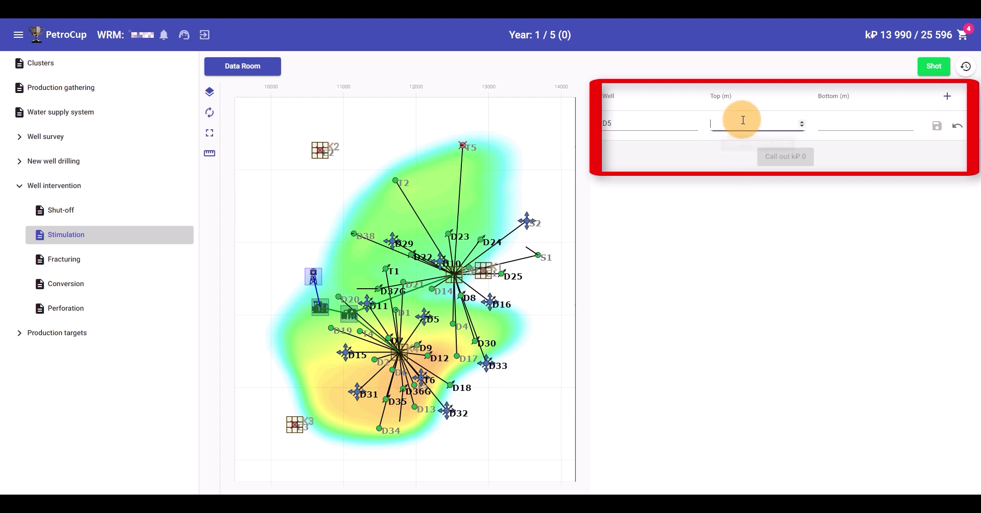
pyautogui.click(936, 126)
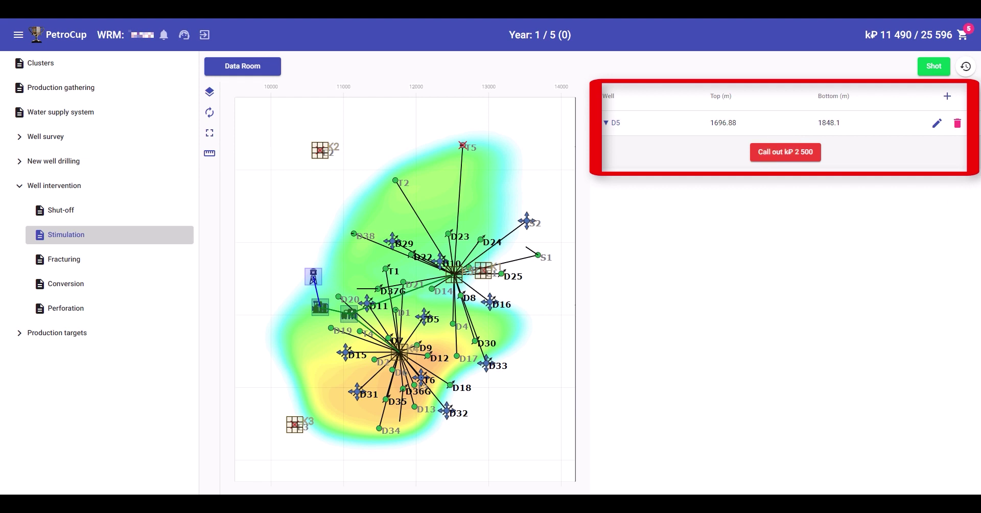
pyautogui.click(162, 259)
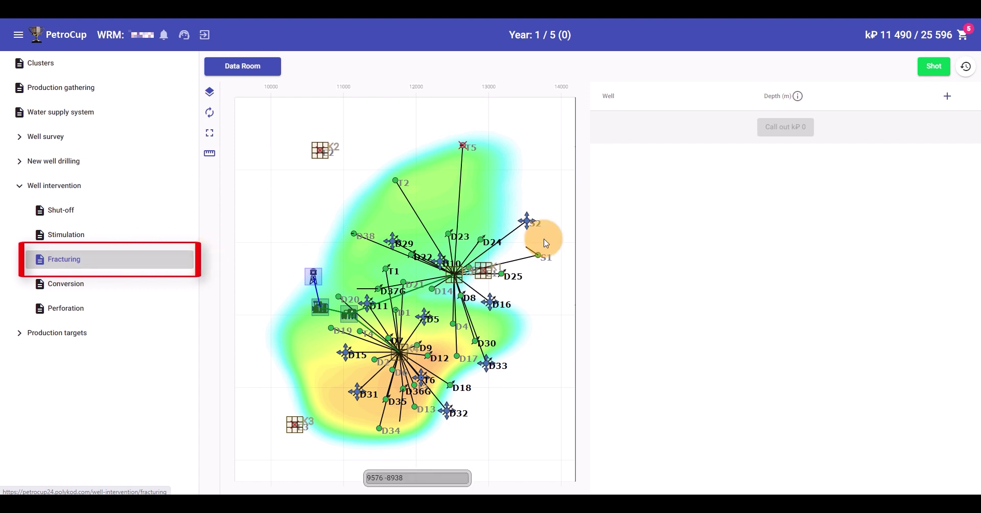
# Add a fracturing row for well D4 at 1870 m, save it, and call out the order
pyautogui.click(946, 96)
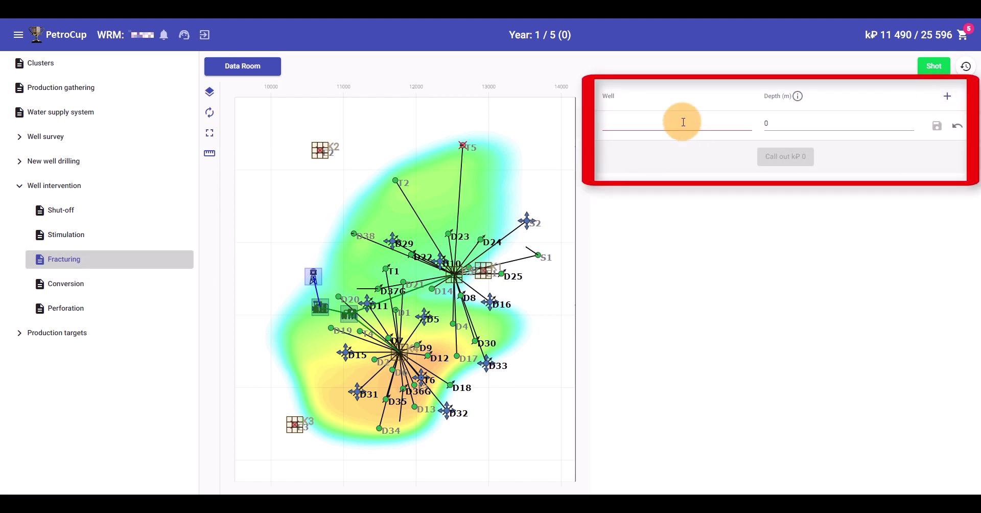
pyautogui.click(683, 122)
pyautogui.click(630, 219)
pyautogui.click(776, 129)
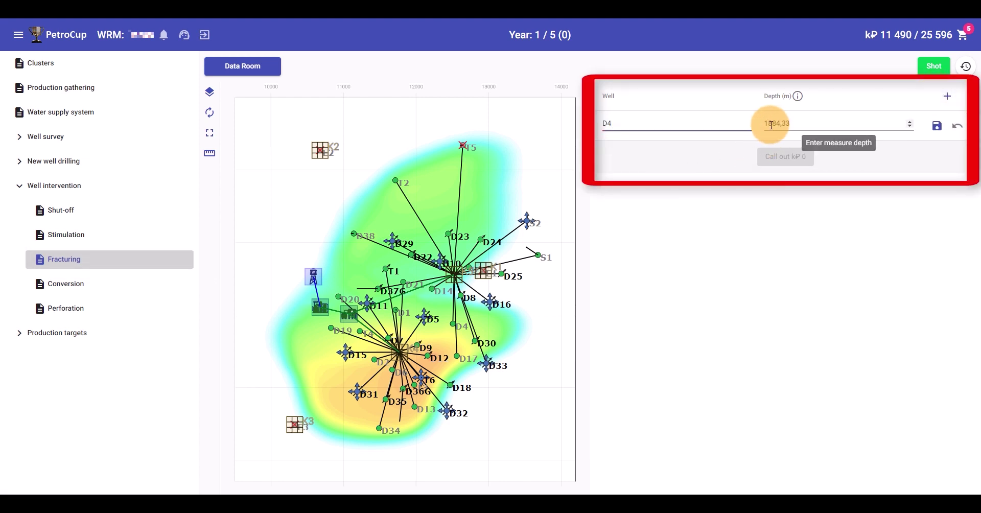
pyautogui.doubleClick(777, 125)
pyautogui.write('1870')
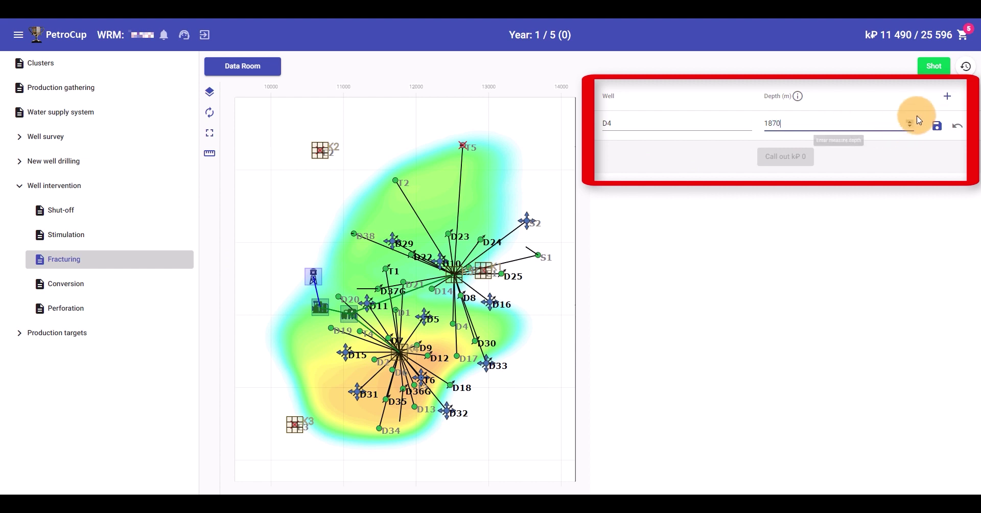
pyautogui.click(936, 126)
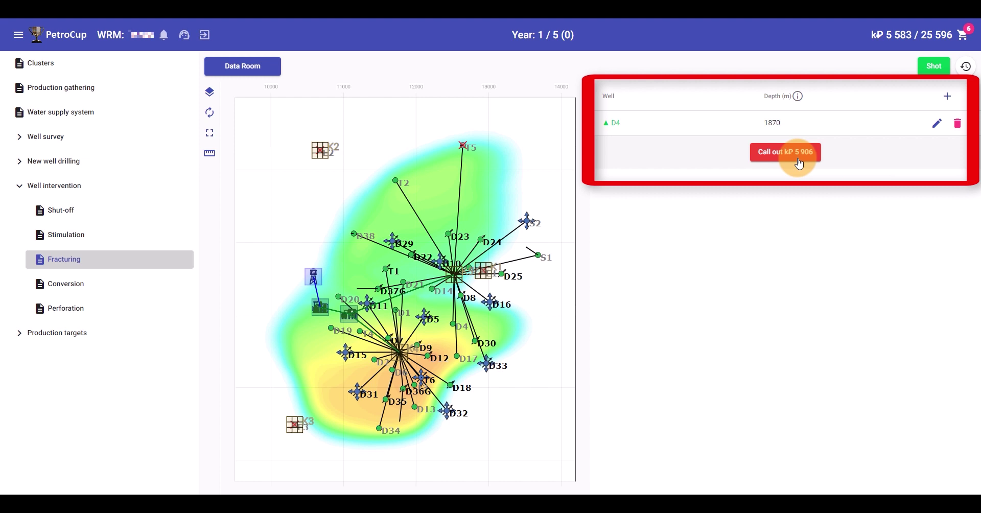
pyautogui.click(798, 164)
pyautogui.click(164, 284)
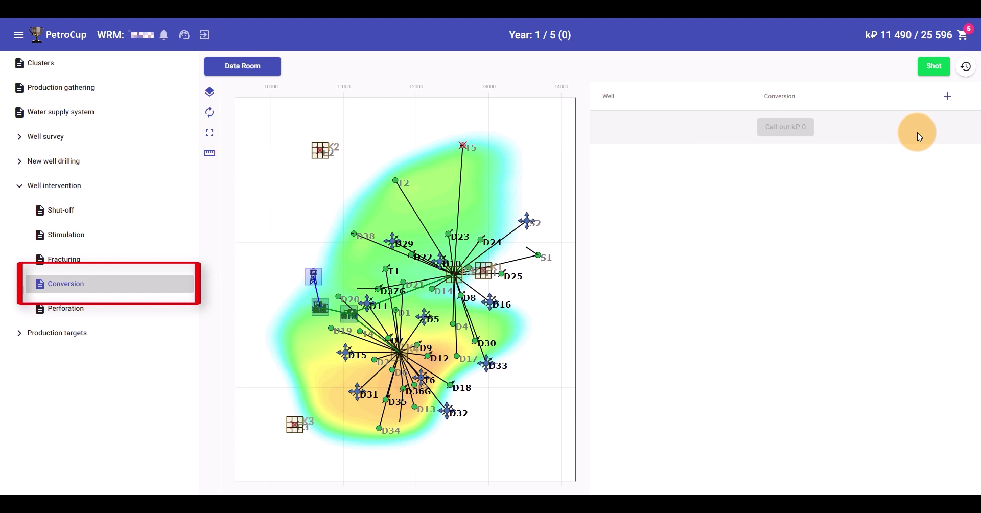
# Add and save a conversion row switching well D8 from Producer to Injector
pyautogui.click(946, 95)
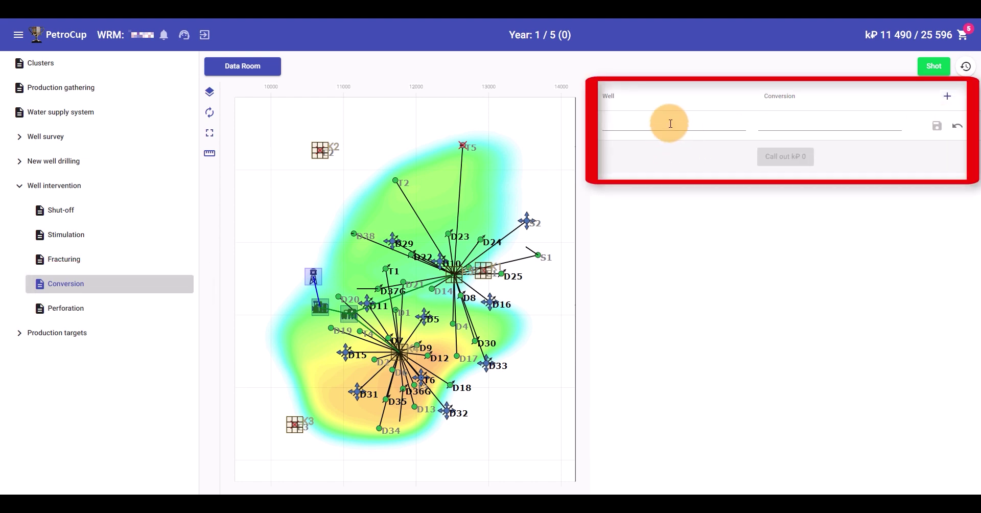
pyautogui.click(670, 123)
pyautogui.click(641, 200)
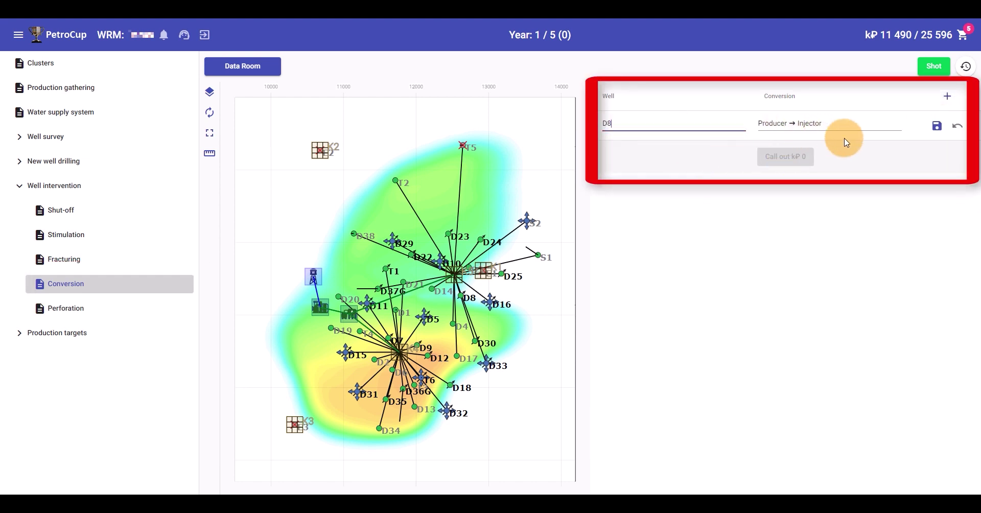
pyautogui.click(936, 126)
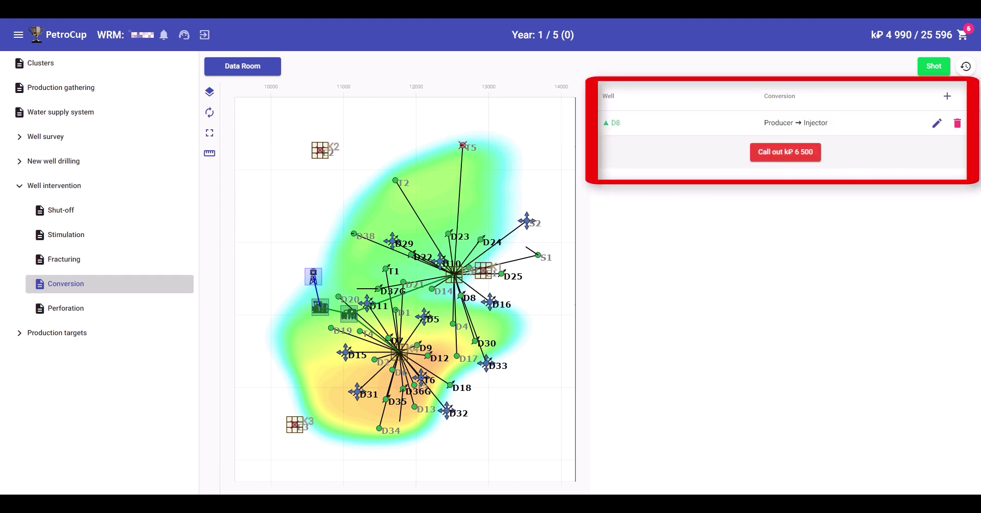
pyautogui.click(132, 315)
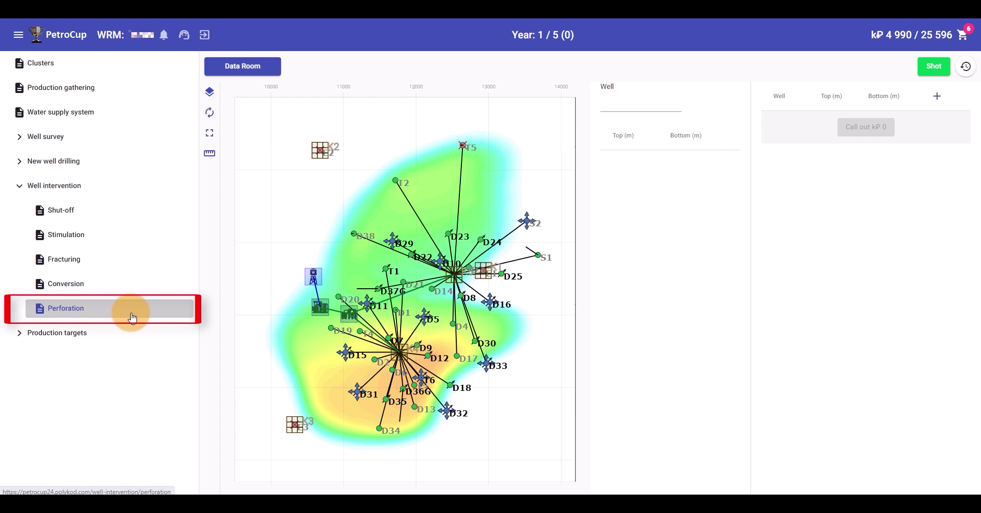
# Review well D3's existing perforation intervals, then add a new D3 perforation row
pyautogui.click(621, 102)
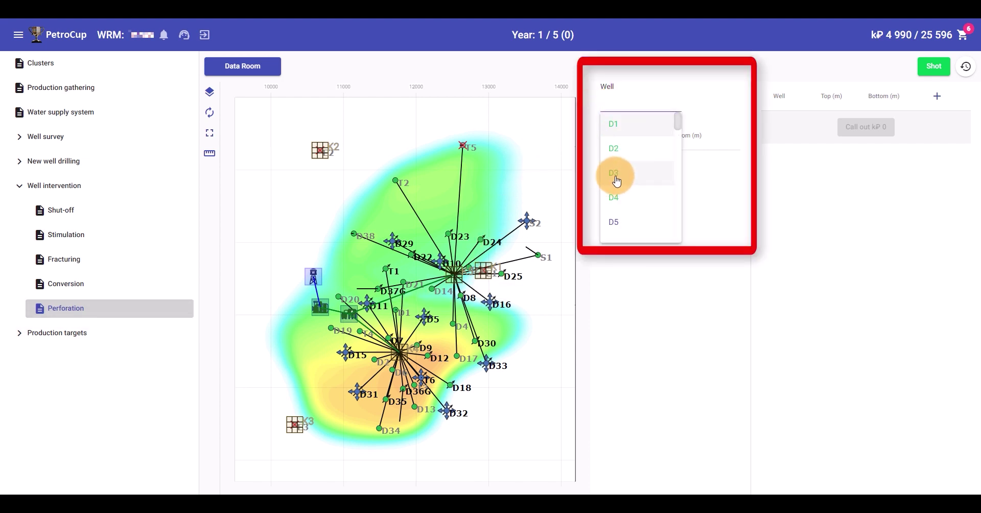
pyautogui.click(617, 173)
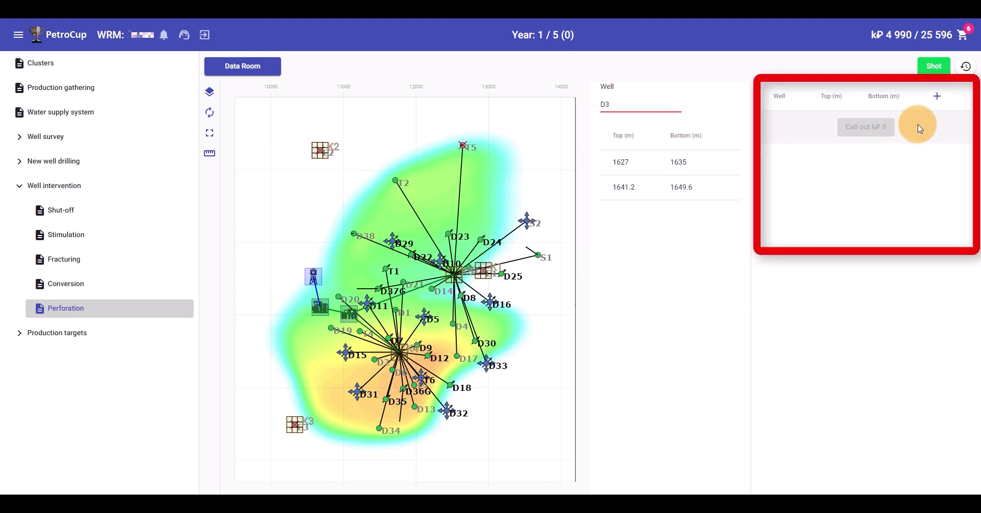
pyautogui.click(937, 95)
pyautogui.click(795, 125)
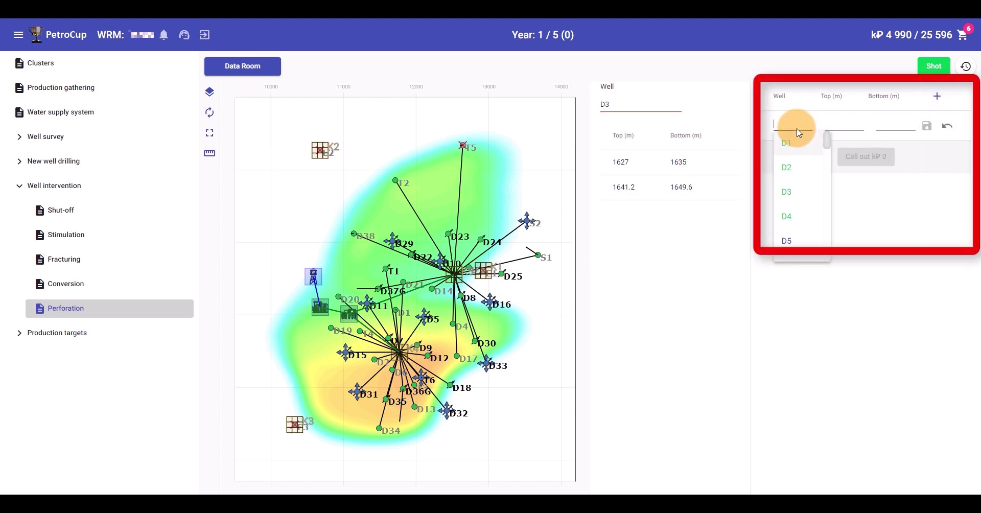
pyautogui.click(794, 192)
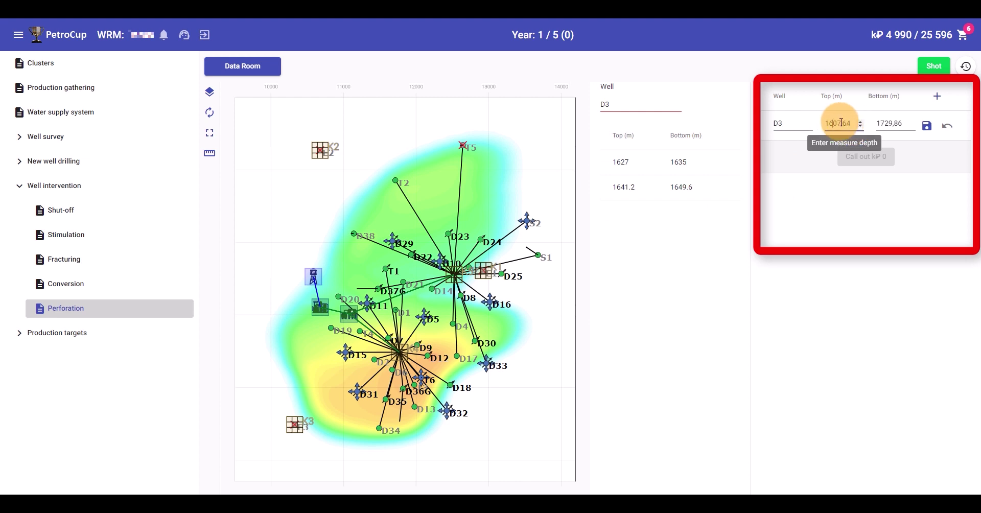
pyautogui.click(926, 125)
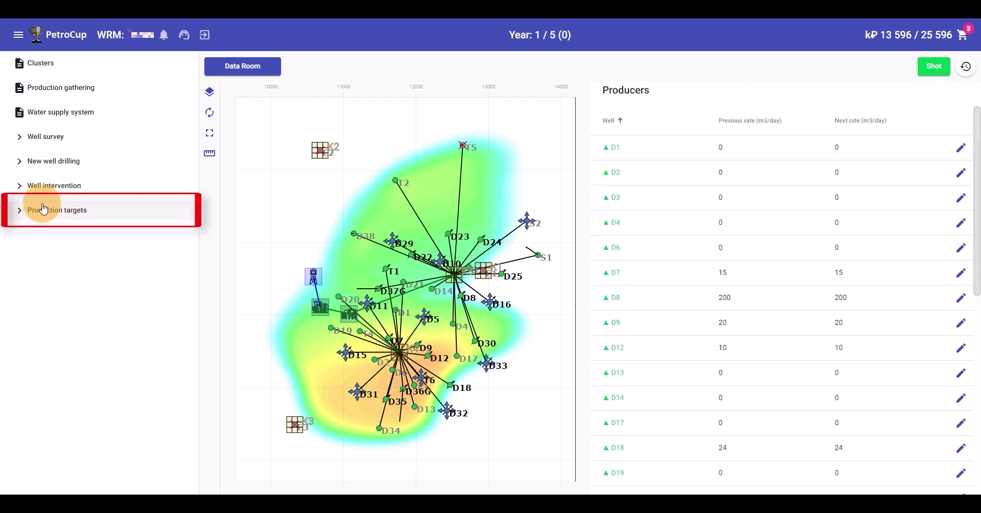
# Show the Producers production targets list sorted by well name
pyautogui.click(23, 212)
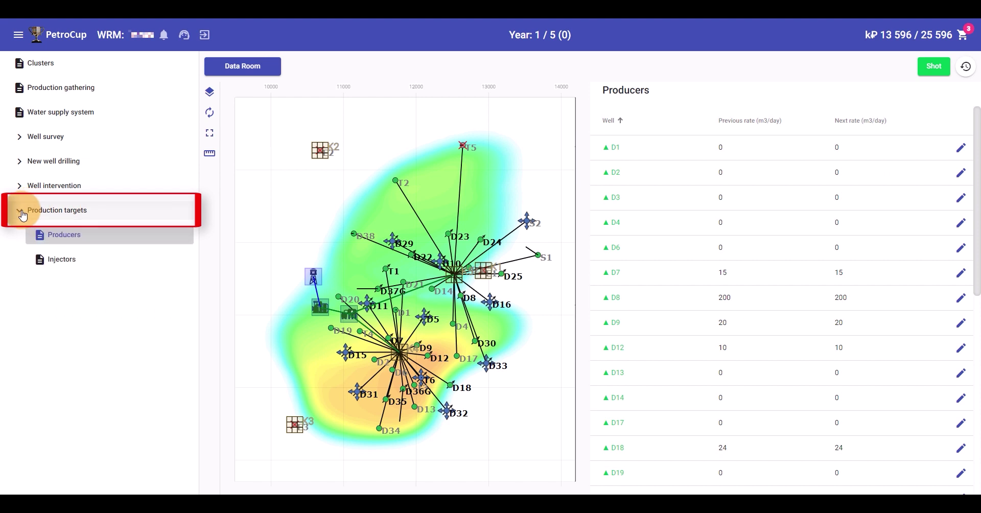
pyautogui.click(105, 260)
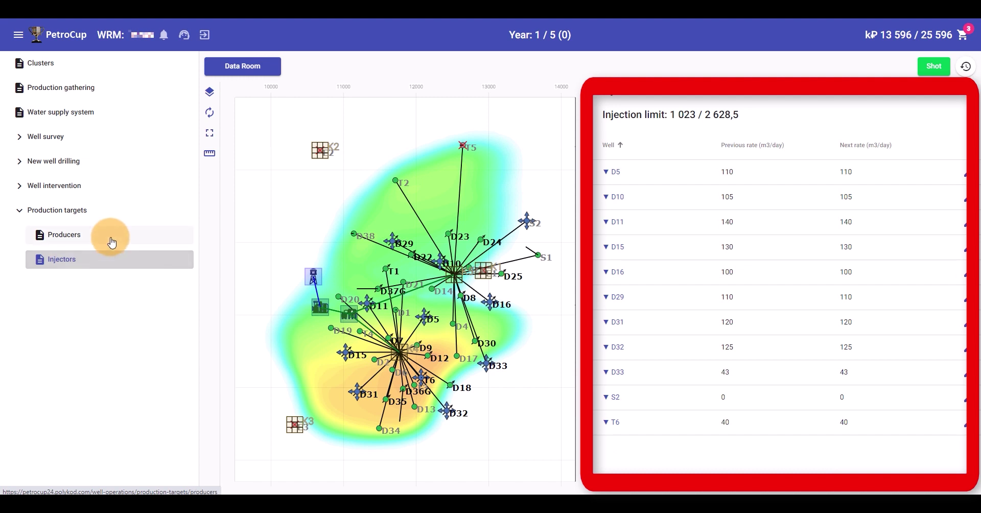
pyautogui.click(111, 238)
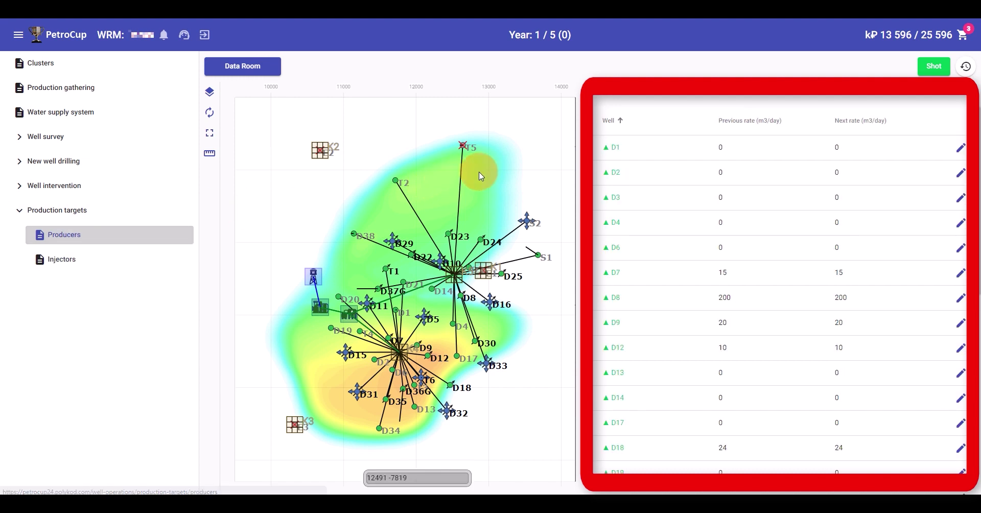
pyautogui.click(606, 136)
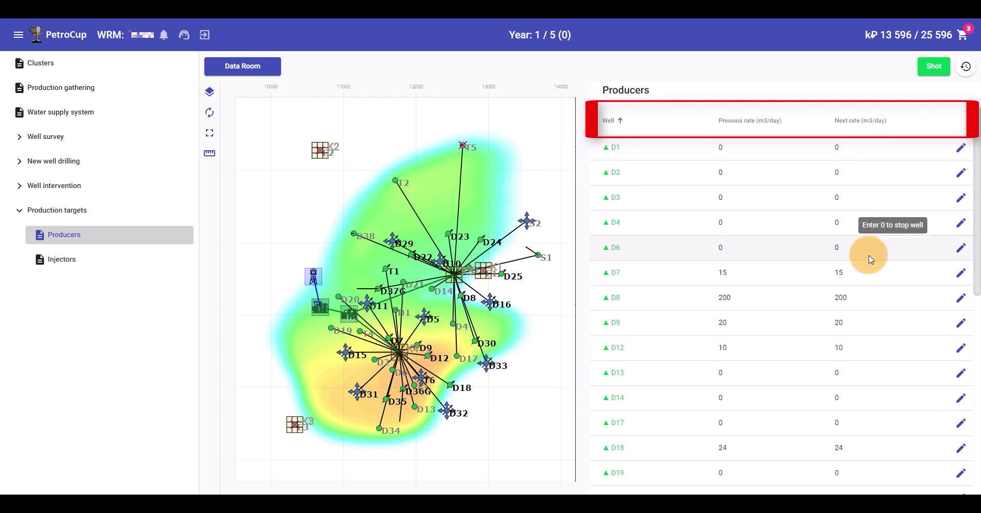
# Change well S1's next rate from 0 to 20 m3/day and save it
pyautogui.scroll(-7, 882, 408)
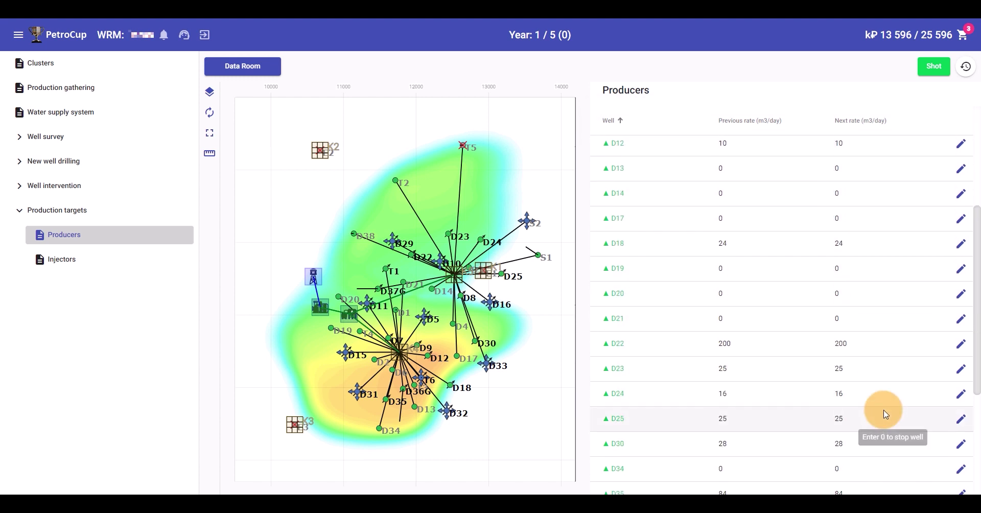
pyautogui.scroll(-1, 863, 403)
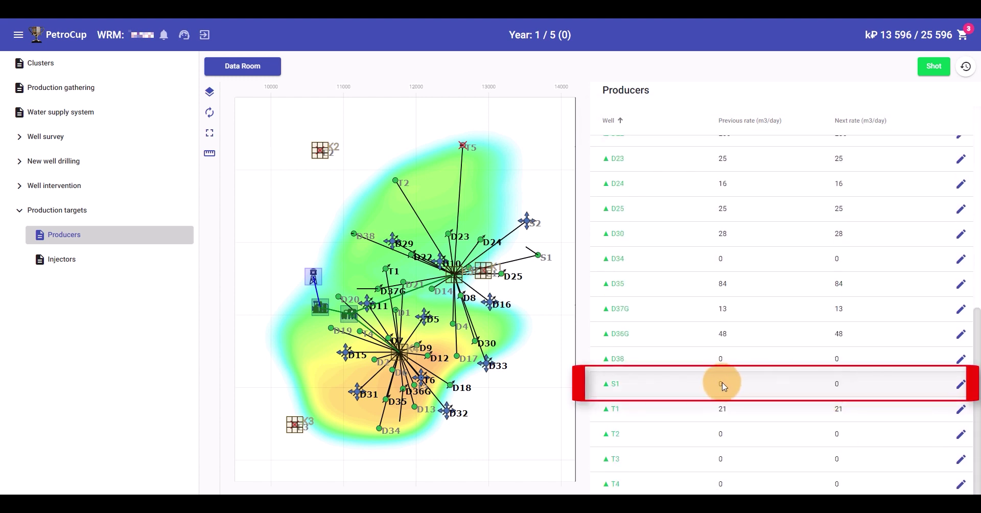
pyautogui.click(961, 386)
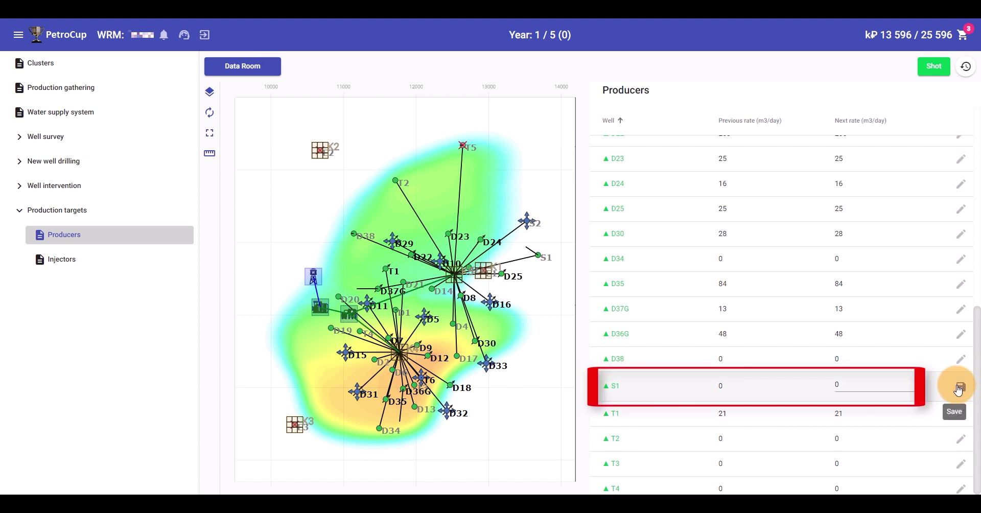
pyautogui.moveTo(873, 385); pyautogui.dragTo(816, 390)
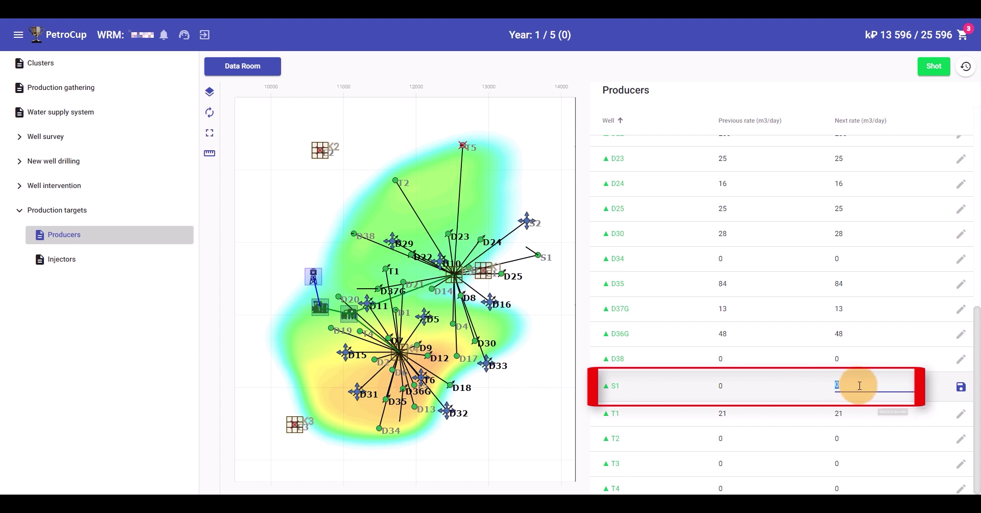
pyautogui.click(961, 387)
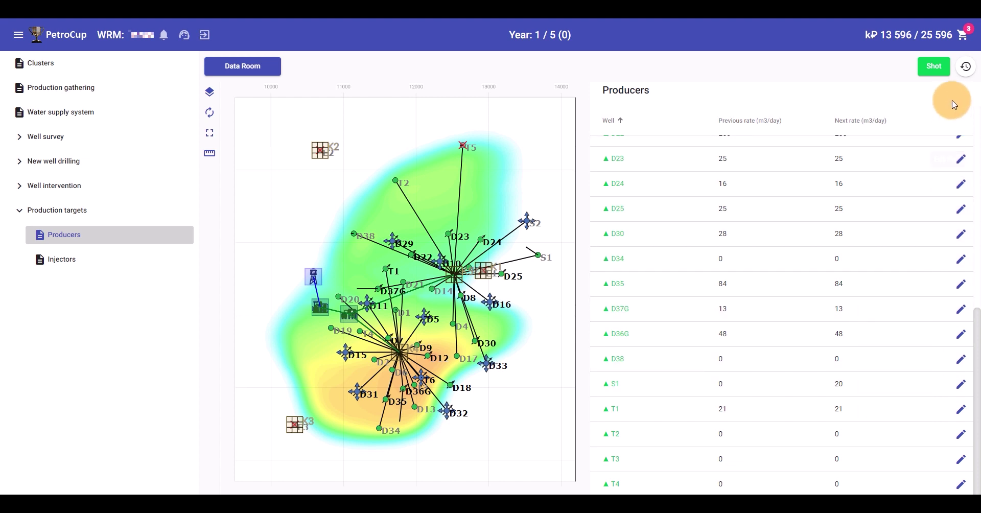
pyautogui.click(936, 73)
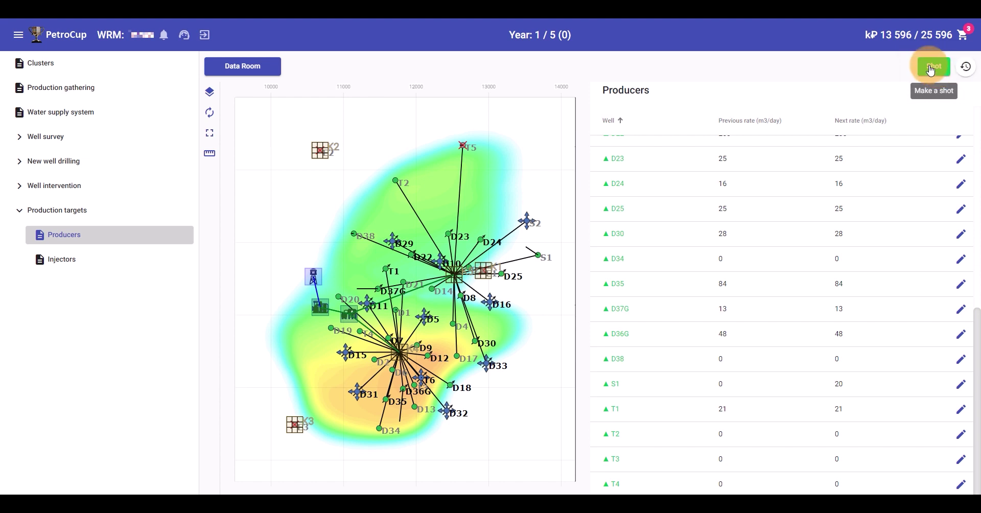